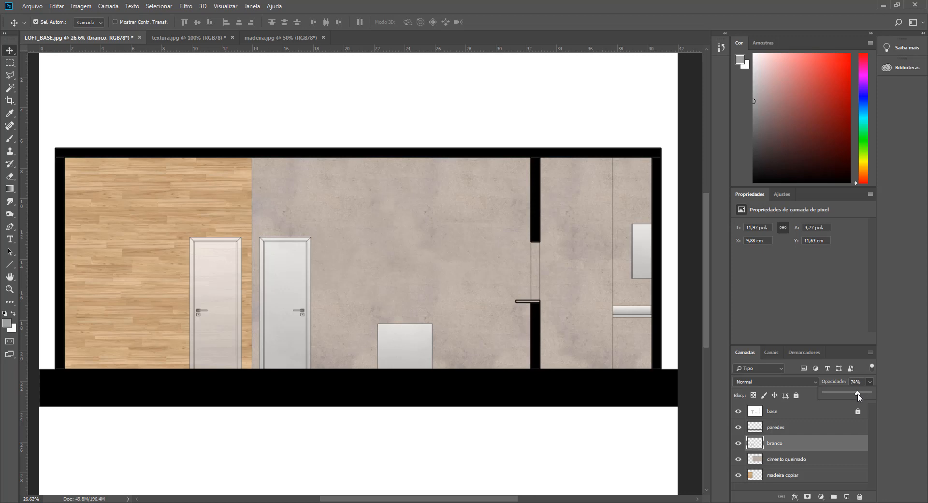
- Lower the opacity of the "branco" layer to 60%
left_click_drag(858, 395, 853, 396)
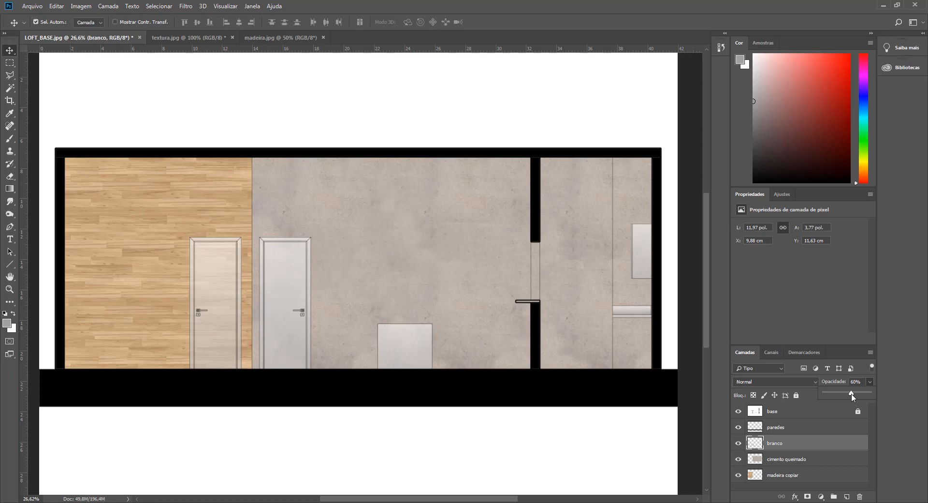
left_click_drag(853, 397, 851, 396)
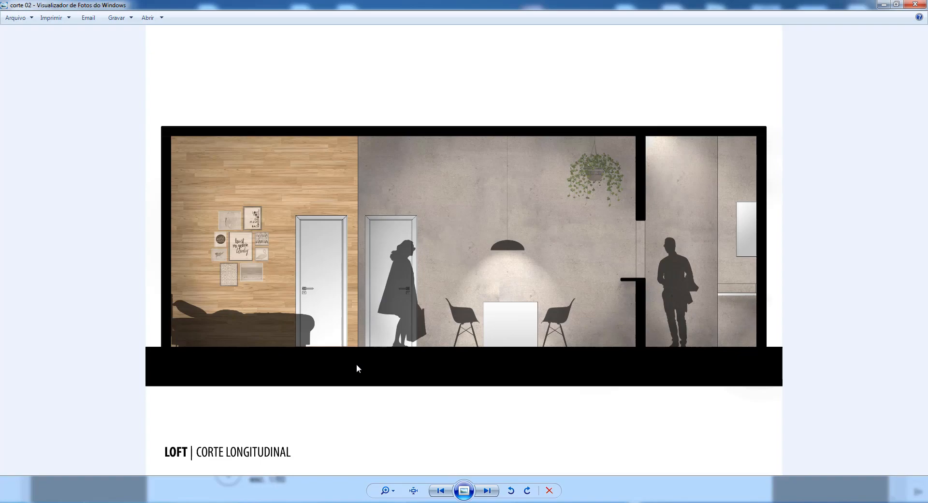
- Switch back to Photoshop and create a new layer named "sombras" directly above the "branco" layer
left_click(275, 502)
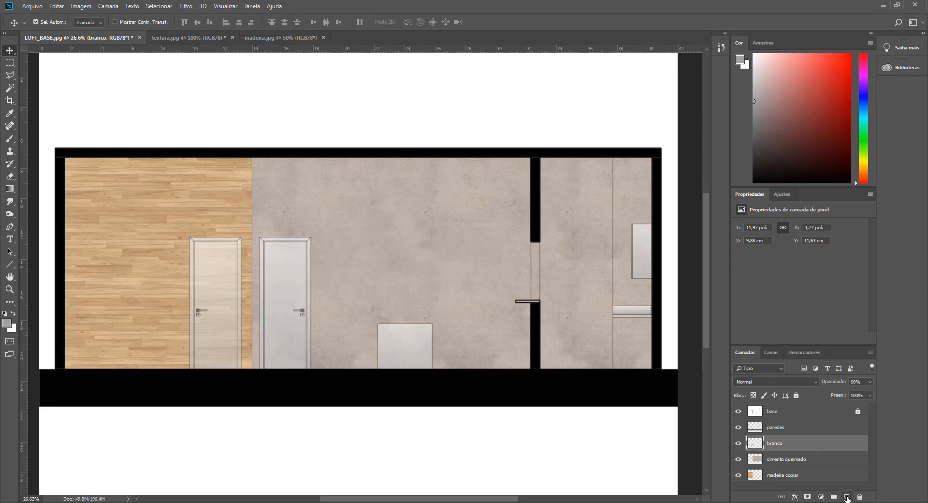
key("ctrl+shift+n")
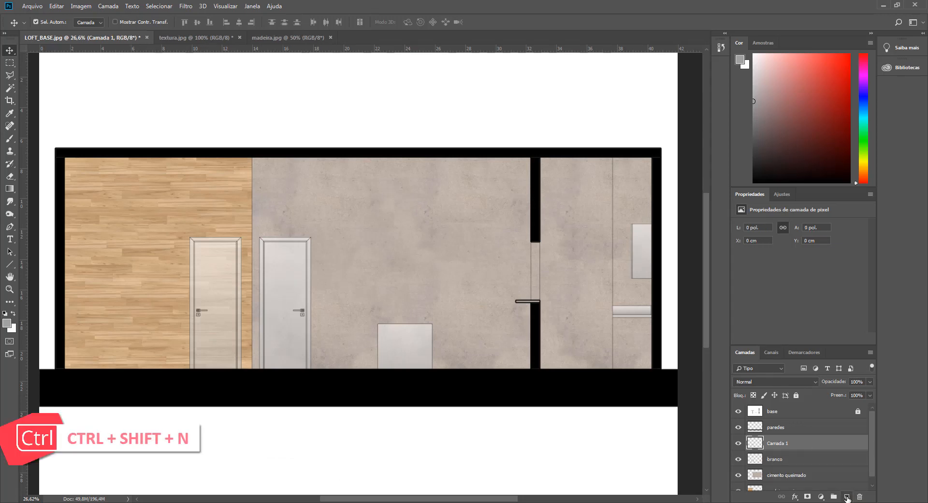
double_click(789, 443)
type("som")
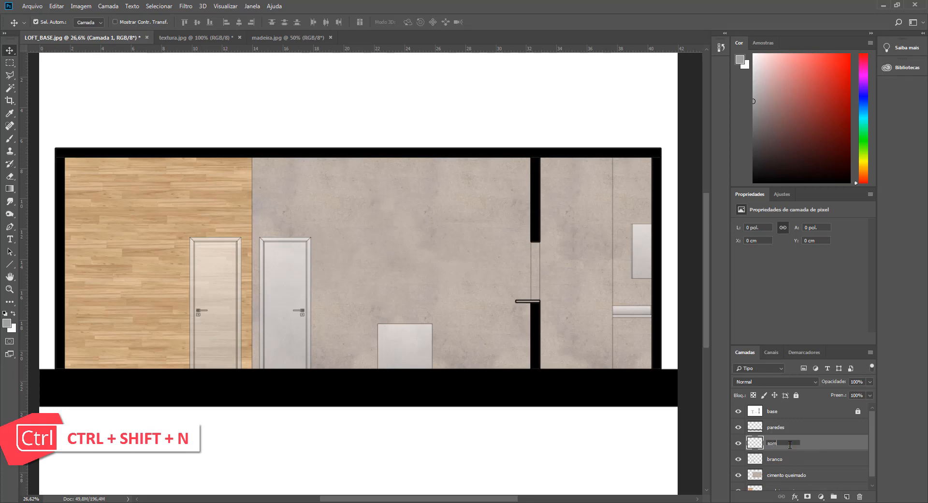
type("bras")
key("Return")
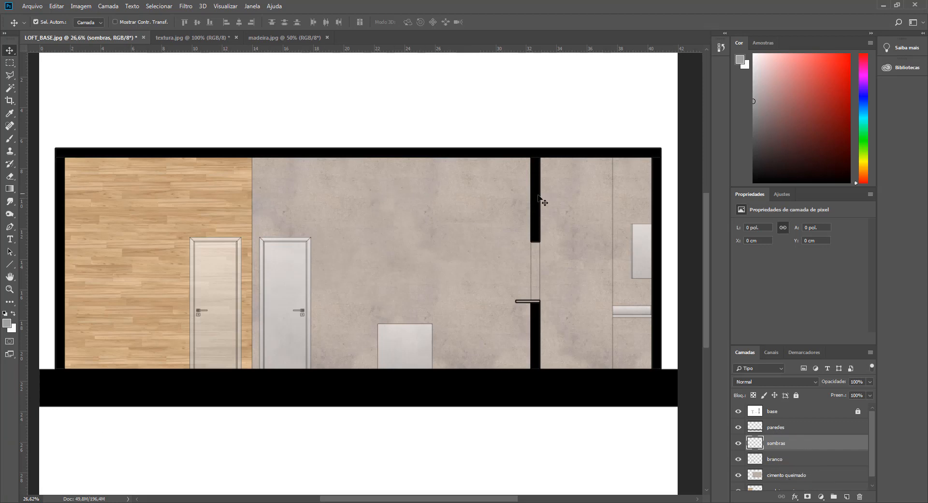
- Make a rectangular selection around the whole concrete area, from the edge of the wood cladding to the far outer wall, ceiling to floor
scroll(678, 271, "up", 2)
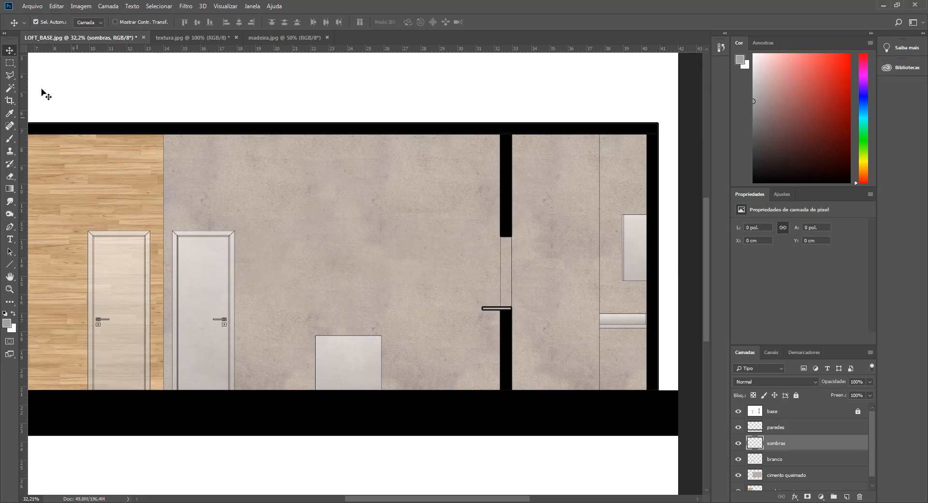
left_click(10, 63)
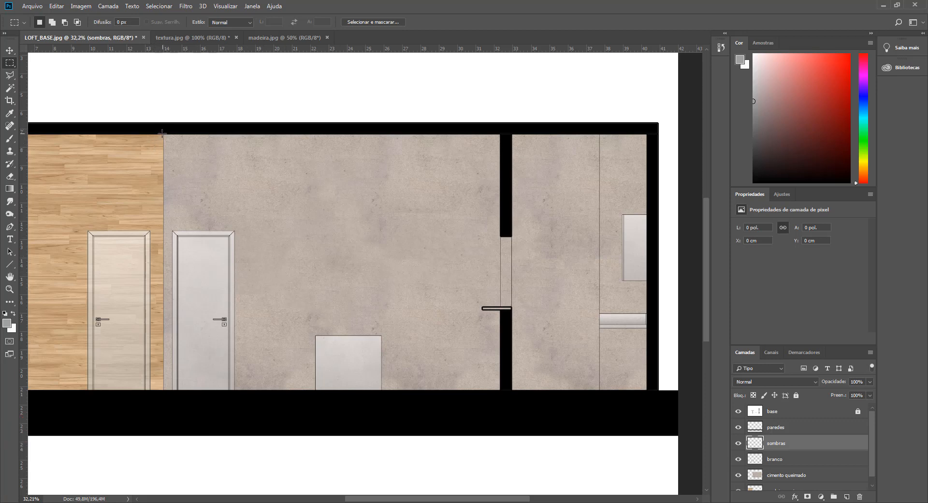
left_click_drag(164, 132, 647, 390)
scroll(339, 246, "up", 1)
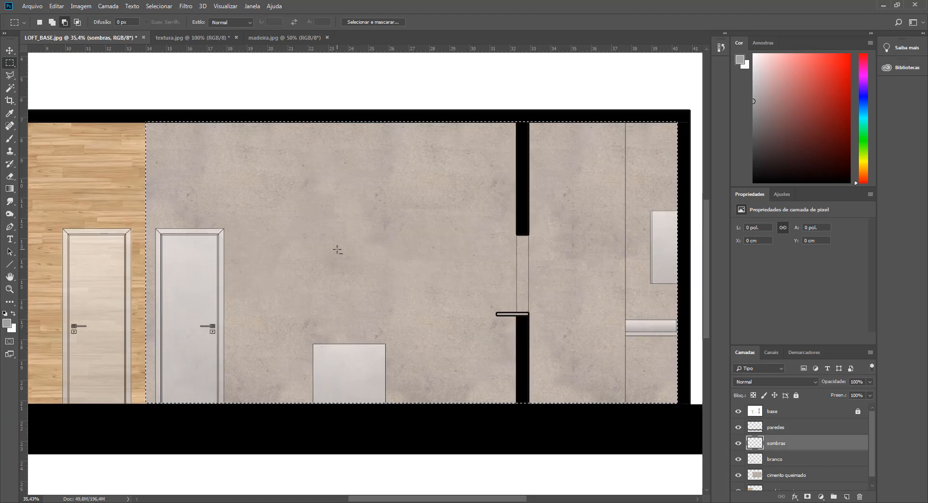
- Activate the Brush tool with black as the foreground colour and review the soft round ("Redondo macio") brush settings
left_click(9, 139)
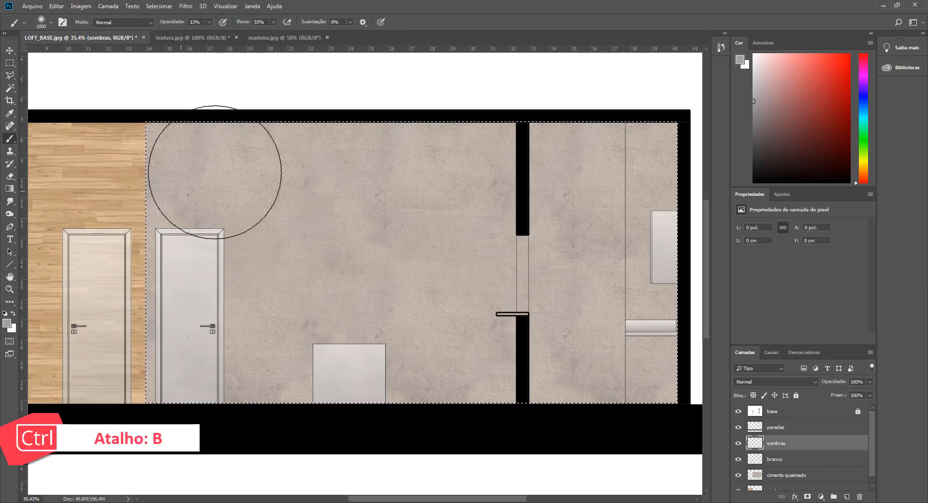
left_click(8, 327)
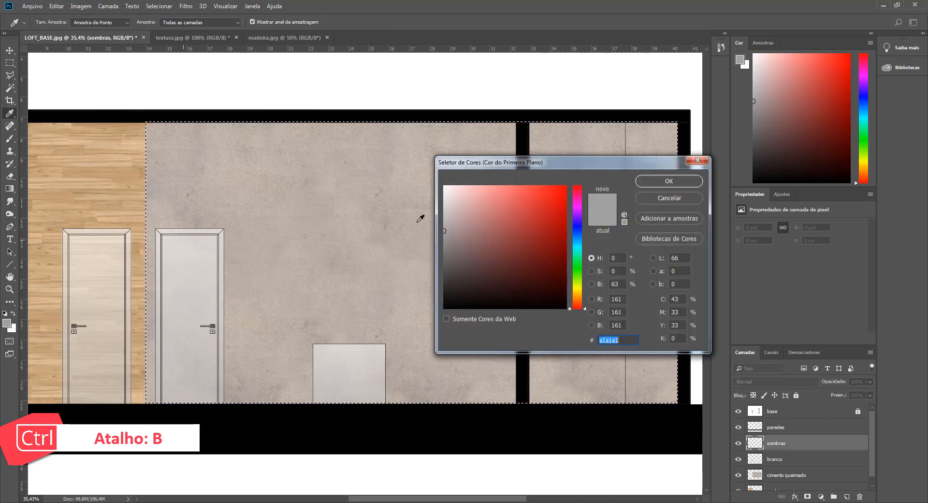
left_click_drag(466, 281, 444, 316)
left_click(688, 182)
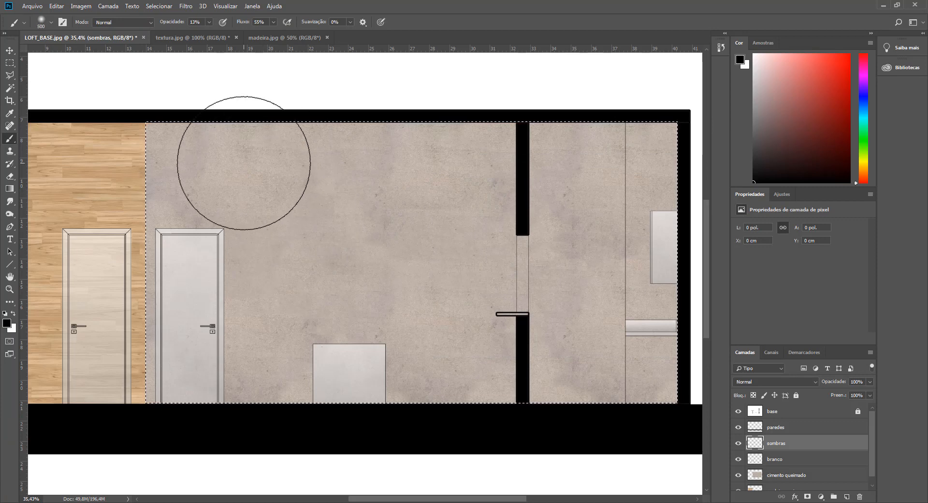
left_click(52, 22)
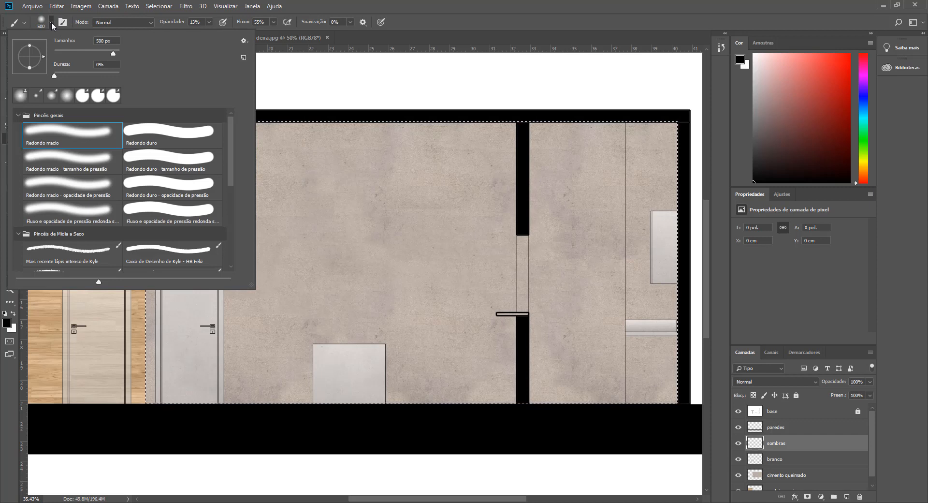
left_click(52, 21)
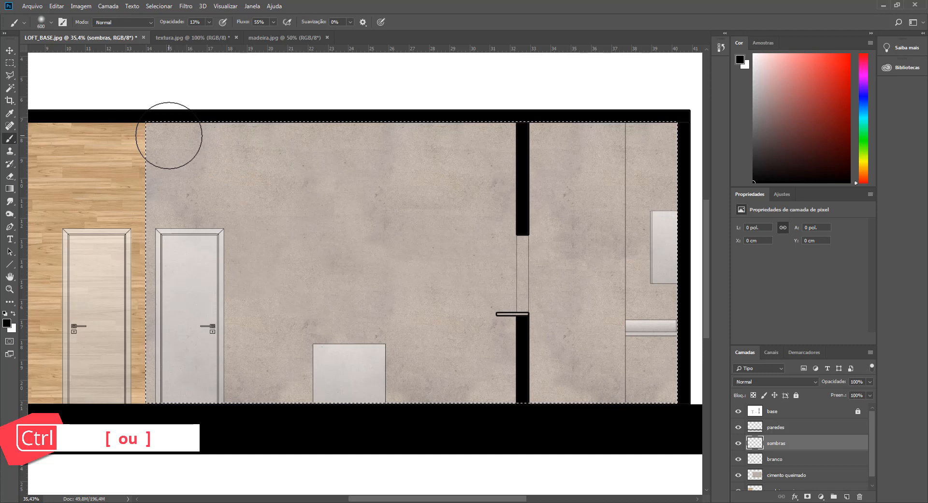
- Try dark test strokes in the concrete wall's upper corner with brush opacities of 87% and 100%, and undo them
left_click(210, 23)
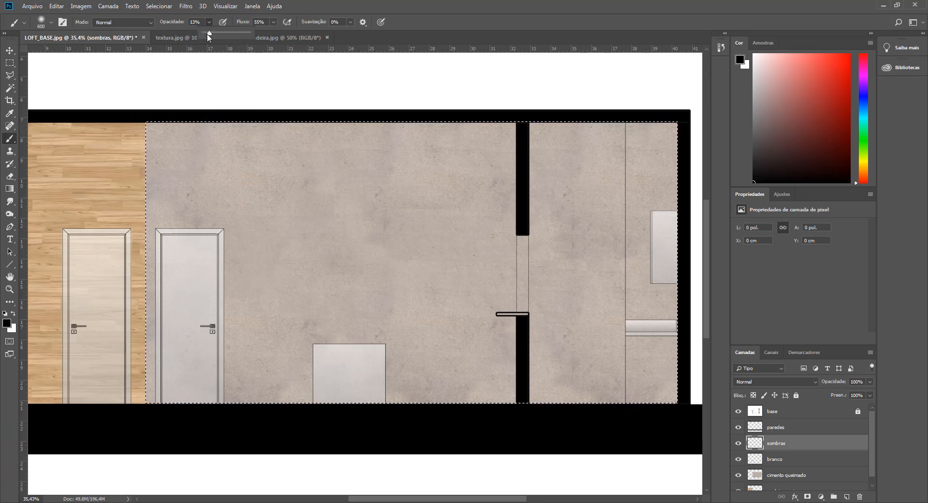
left_click_drag(209, 37, 242, 33)
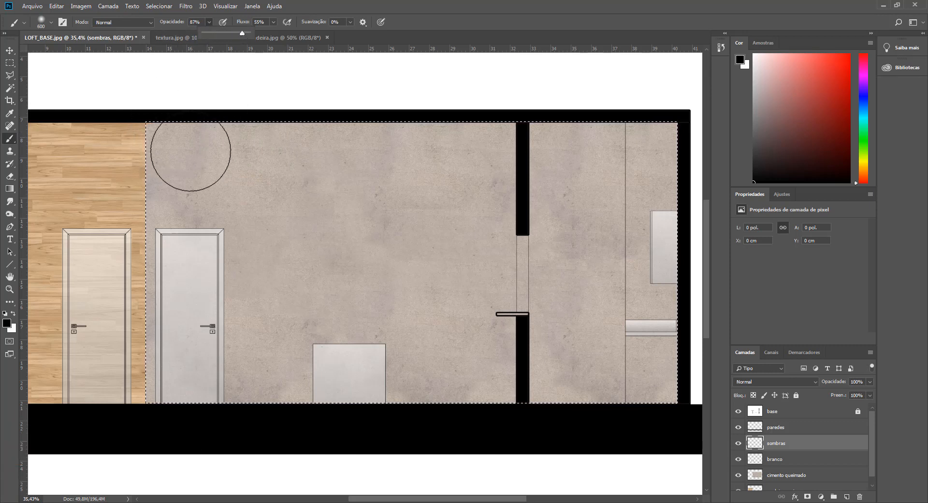
left_click_drag(187, 155, 212, 128)
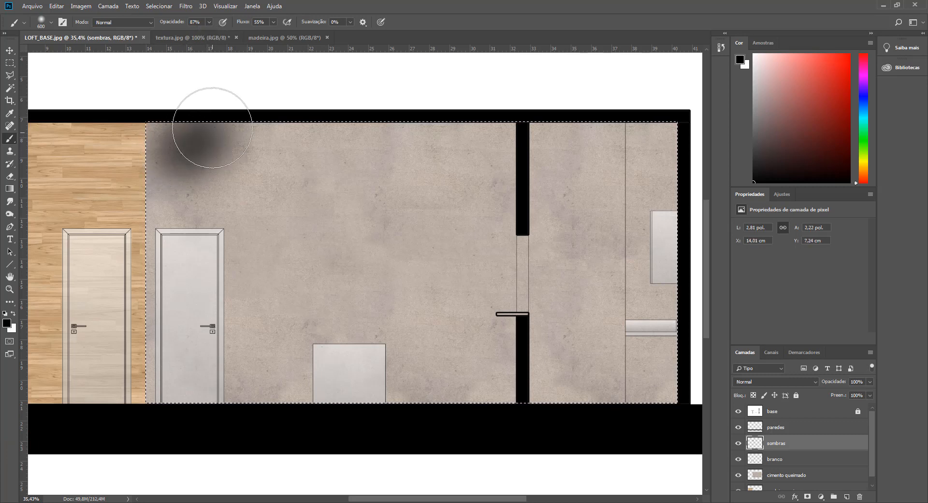
left_click(210, 22)
left_click_drag(230, 115, 163, 198)
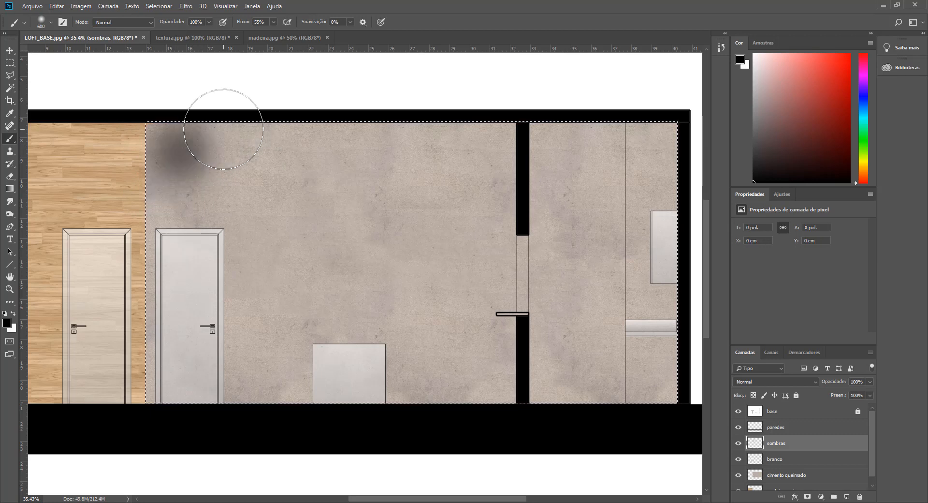
key("ctrl+z")
- Set the brush opacity to 8% and paint soft shadows from the concrete wall's upper corner beside the wood down over the grey door
left_click(210, 22)
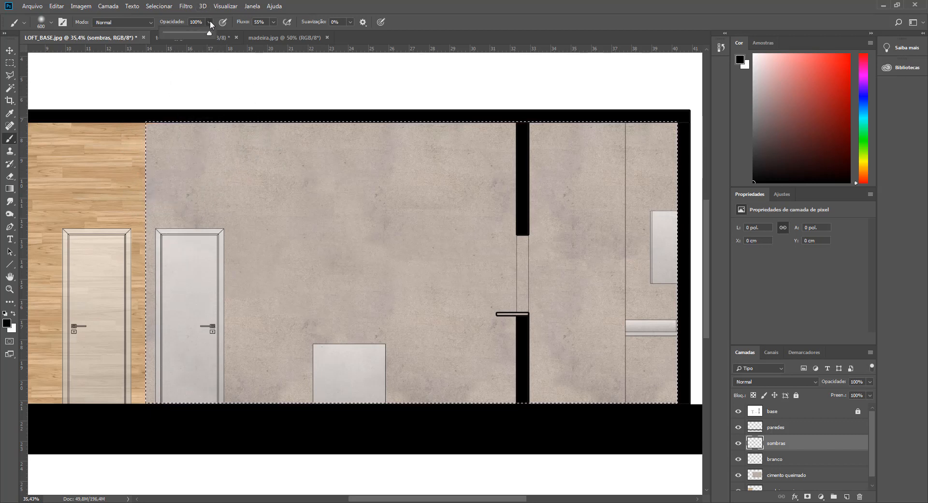
left_click_drag(199, 34, 176, 33)
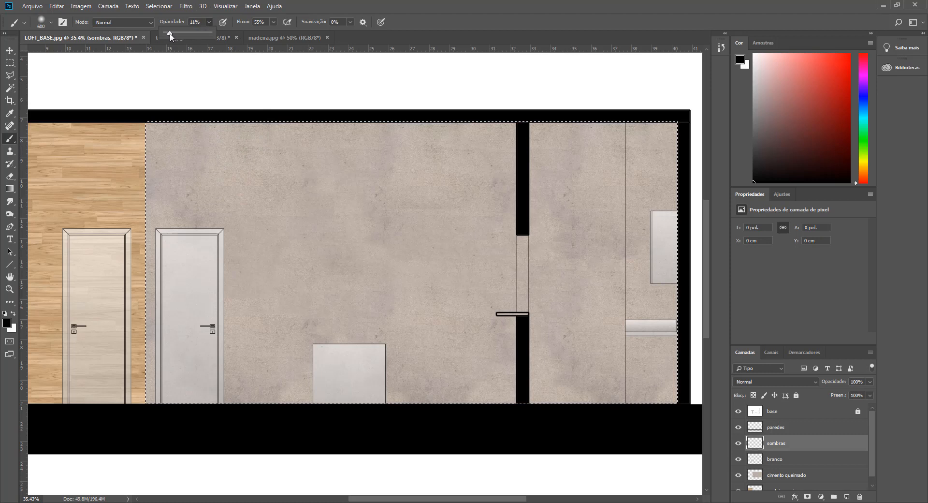
left_click_drag(170, 37, 168, 36)
left_click(174, 130)
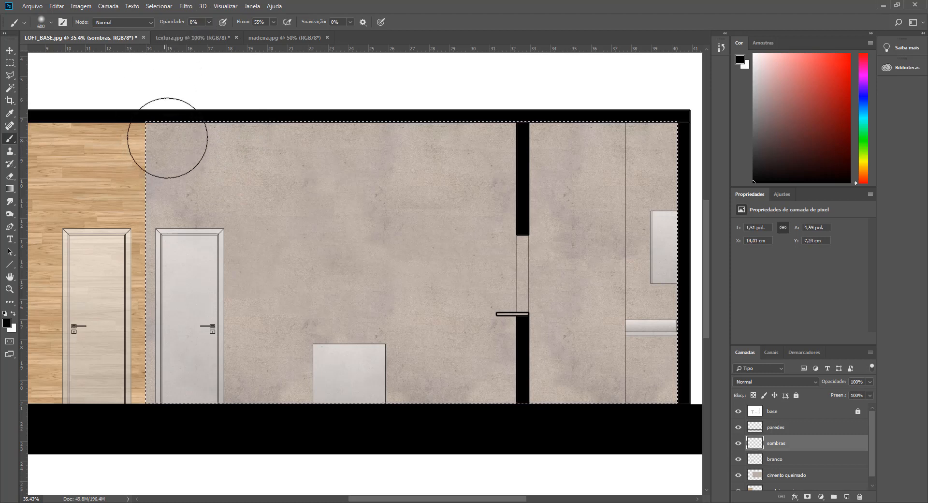
mouse_move(179, 124)
left_mouse_down()
mouse_move(162, 164)
mouse_move(189, 131)
mouse_move(224, 113)
mouse_move(215, 115)
mouse_move(270, 103)
mouse_move(185, 114)
mouse_move(161, 178)
mouse_move(157, 227)
mouse_move(163, 125)
mouse_move(161, 137)
mouse_move(186, 120)
mouse_move(243, 109)
mouse_move(158, 145)
mouse_move(158, 124)
mouse_move(162, 379)
mouse_move(200, 396)
mouse_move(144, 350)
mouse_move(158, 321)
left_mouse_up()
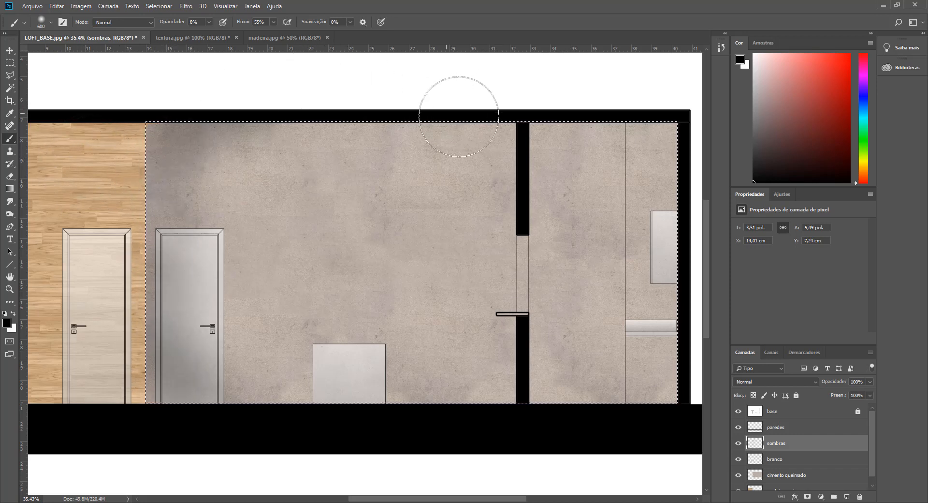
- Shade the upper corner of the main room beside the black dividing wall, reducing the brush size to 500 px
mouse_move(495, 150)
left_mouse_down()
mouse_move(495, 166)
mouse_move(497, 141)
mouse_move(489, 143)
left_mouse_up()
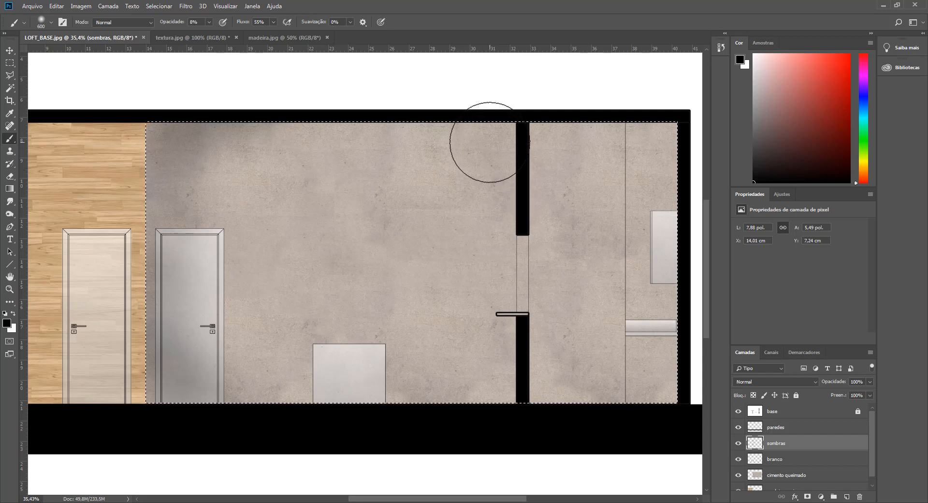
key("bracketleft")
key("bracketleft")
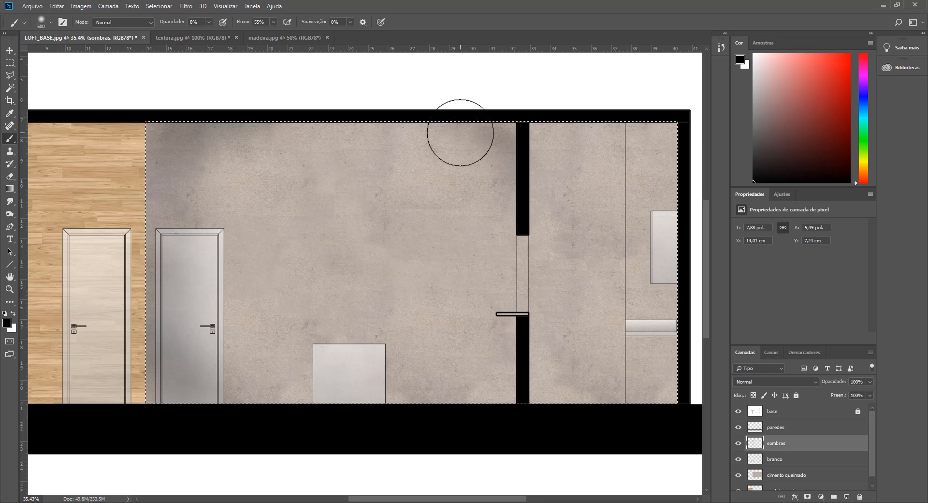
mouse_move(460, 133)
left_mouse_down()
mouse_move(485, 153)
mouse_move(500, 201)
left_mouse_up()
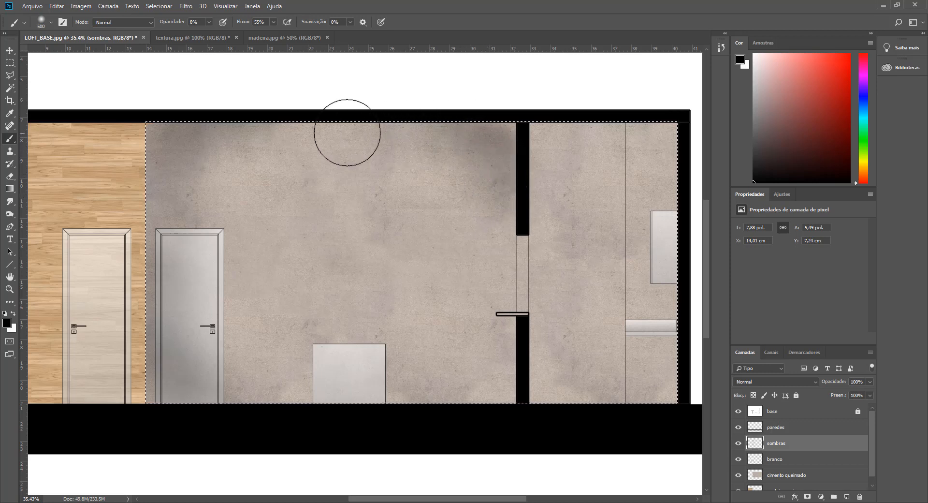
- Reduce the brush to 200 px and paint shadows under the counter ledge, down the dividing wall and along the floor towards the table
key("bracketleft")
key("bracketleft")
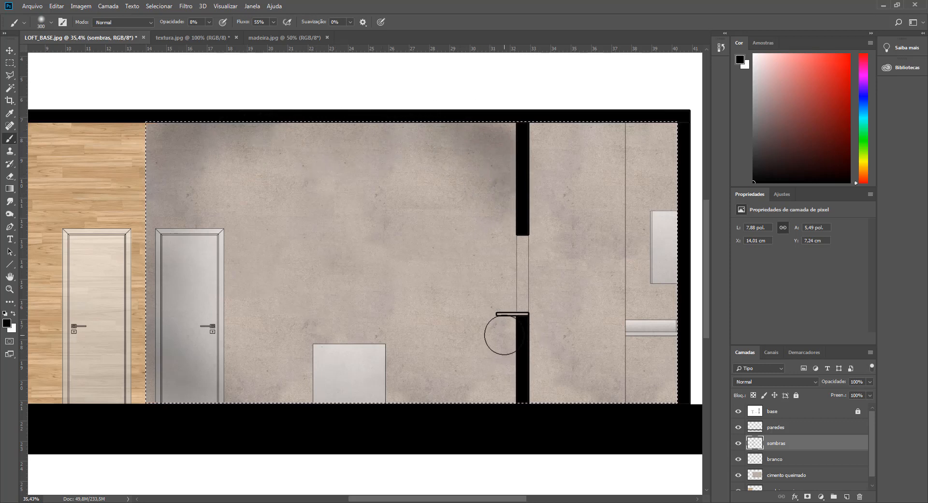
key("bracketleft")
key("bracketleft")
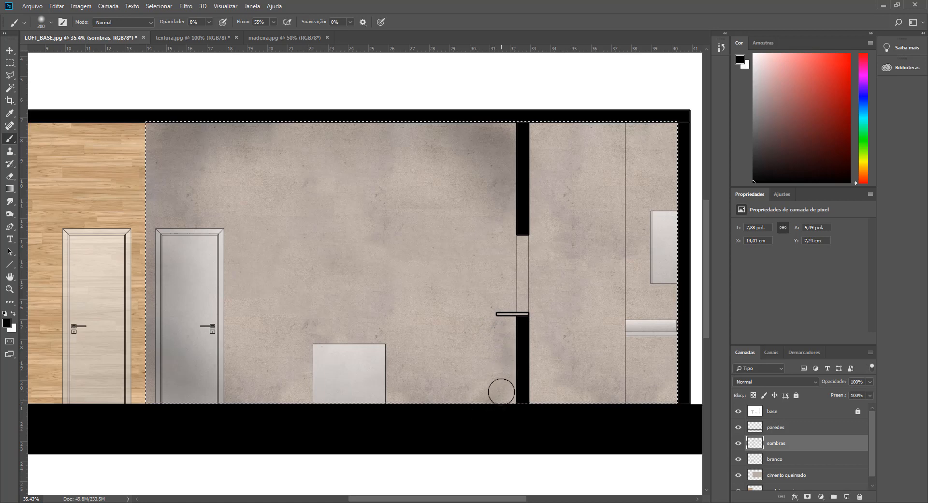
scroll(530, 416, "up", 5)
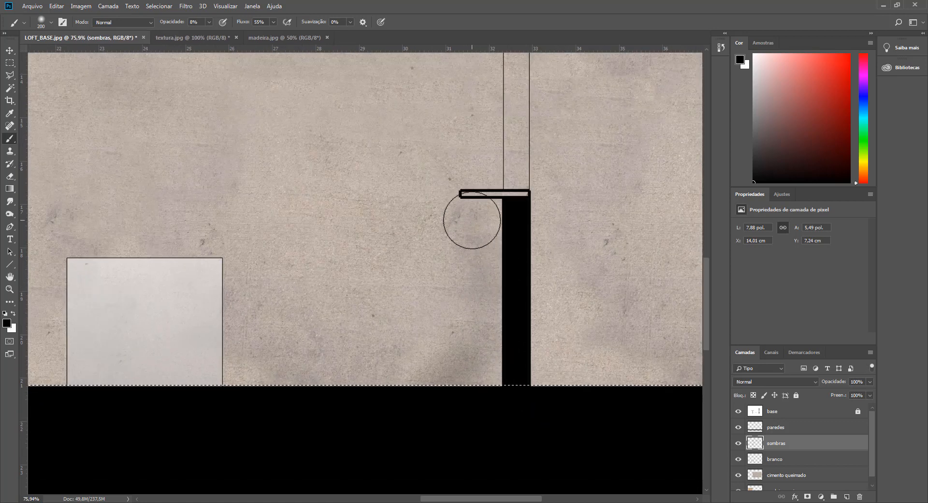
mouse_move(472, 220)
left_mouse_down()
mouse_move(480, 222)
mouse_move(487, 263)
mouse_move(482, 347)
mouse_move(367, 385)
left_mouse_up()
left_click_drag(457, 372, 364, 380)
mouse_move(475, 246)
left_mouse_down()
mouse_move(475, 313)
mouse_move(304, 401)
left_mouse_up()
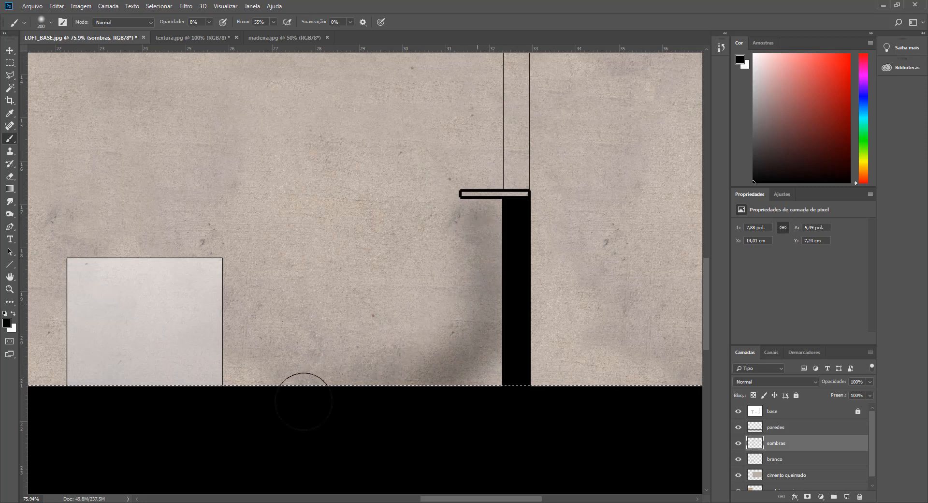
- Enlarge the brush to 500 px and shade along the main room's ceiling and the upper corner beyond the dividing wall
scroll(510, 364, "down", 5)
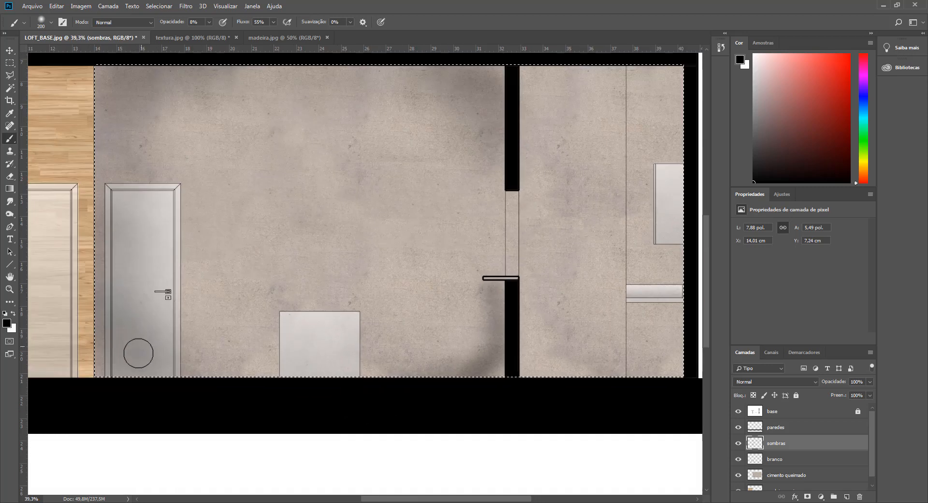
scroll(313, 236, "down", 2)
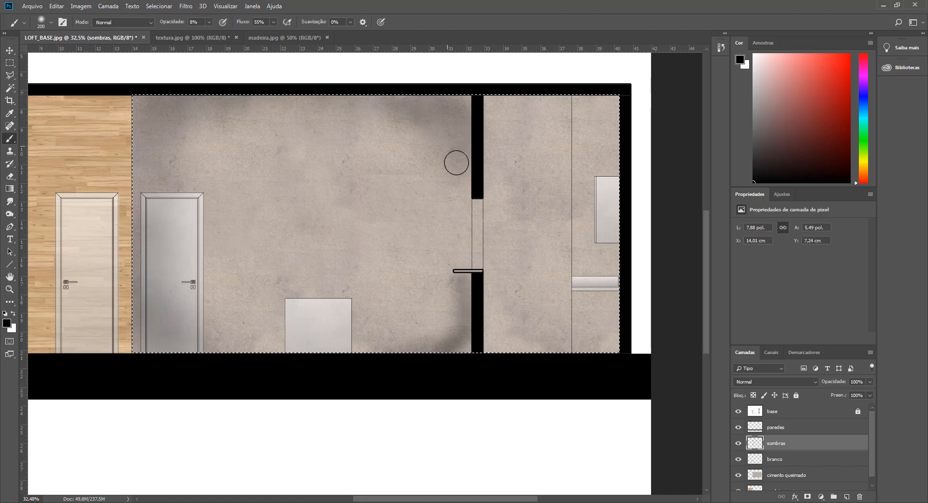
key("bracketright")
key("bracketright")
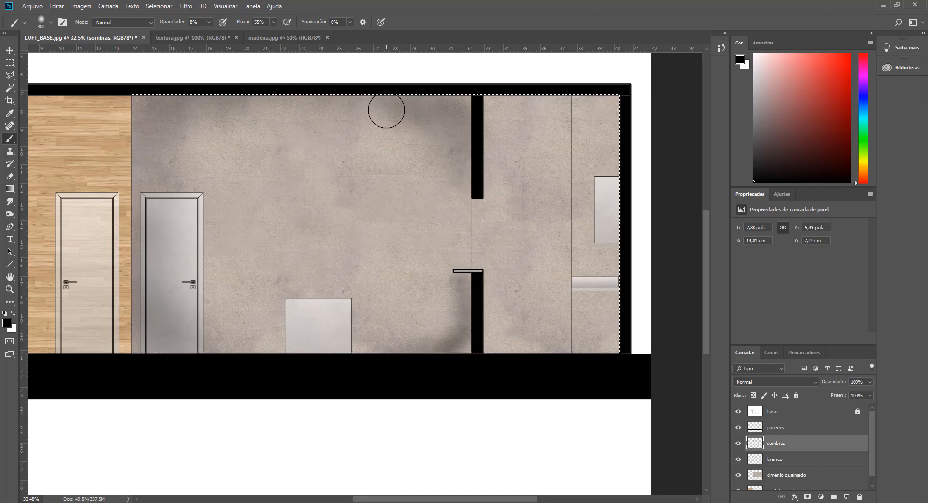
key("bracketright")
key("bracketright")
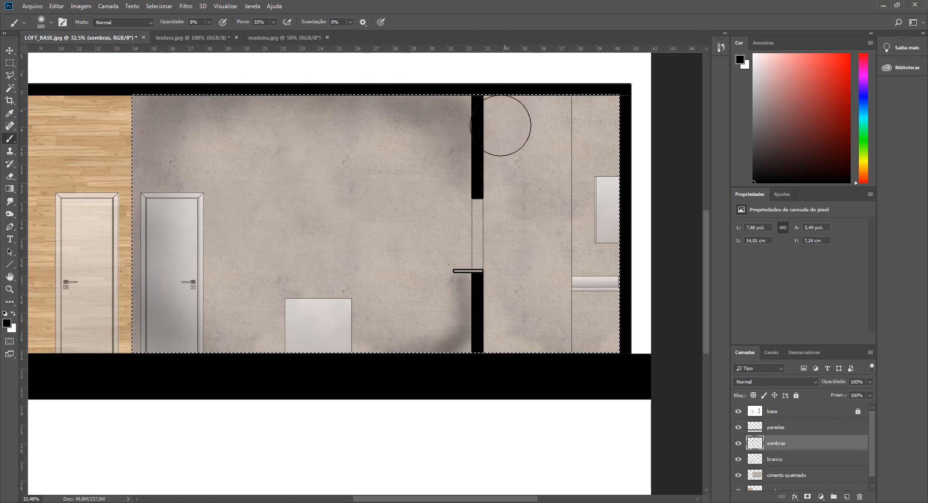
mouse_move(500, 125)
left_mouse_down()
mouse_move(510, 107)
mouse_move(491, 132)
left_mouse_up()
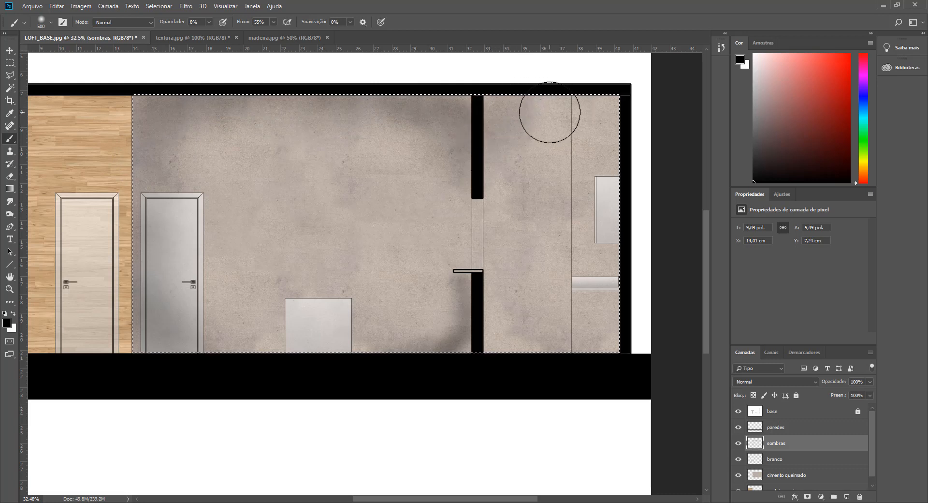
- Select the narrow room beyond the dividing wall, shade its side edges, floor and upper corner at 400 px, and reduce the brush to 250 px
scroll(549, 112, "up", 2)
key("m")
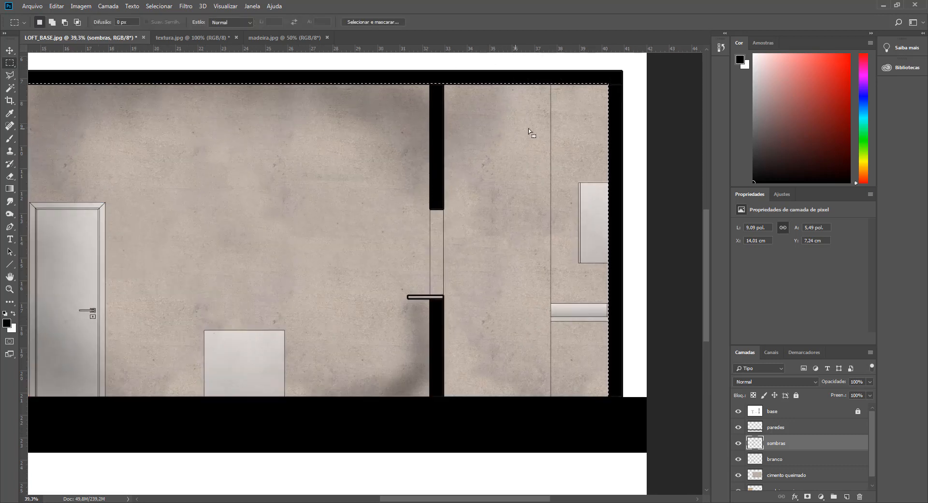
left_click(550, 85)
left_click_drag(551, 85, 445, 397)
key("b")
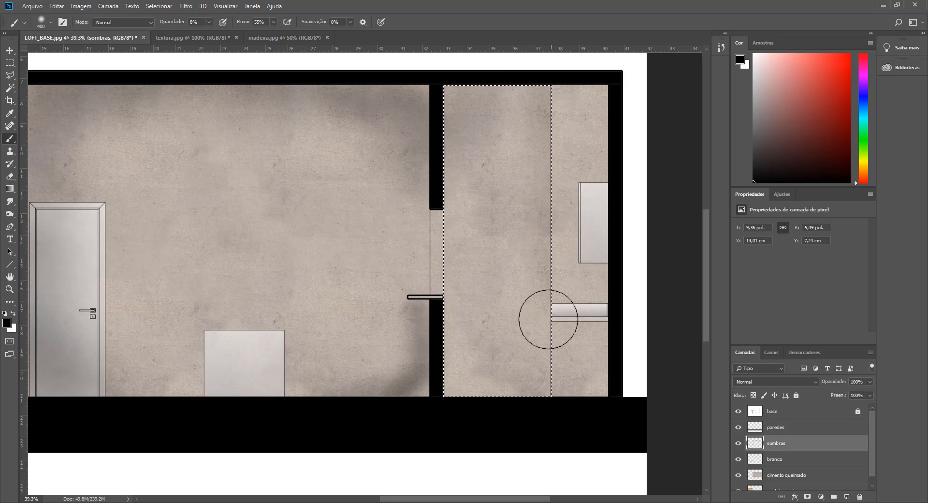
mouse_move(528, 390)
left_mouse_down()
mouse_move(581, 130)
mouse_move(544, 90)
left_mouse_up()
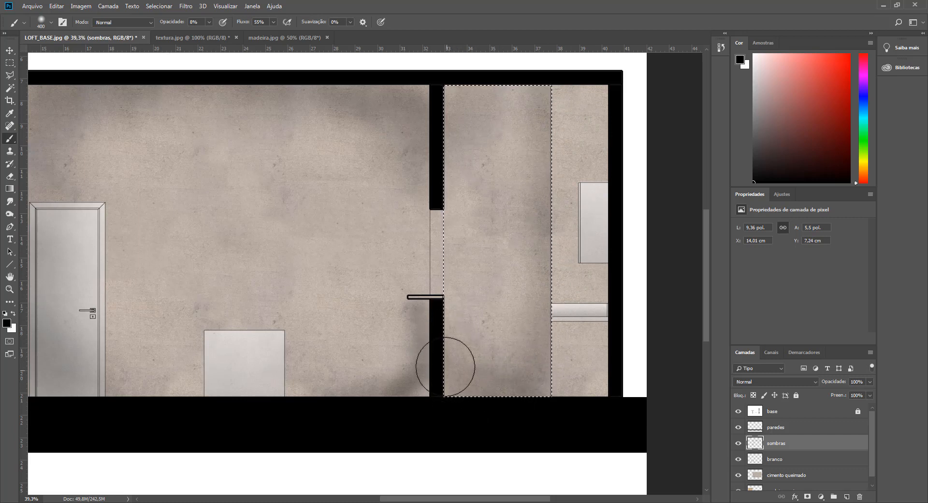
mouse_move(513, 389)
left_mouse_down()
mouse_move(424, 394)
mouse_move(472, 391)
left_mouse_up()
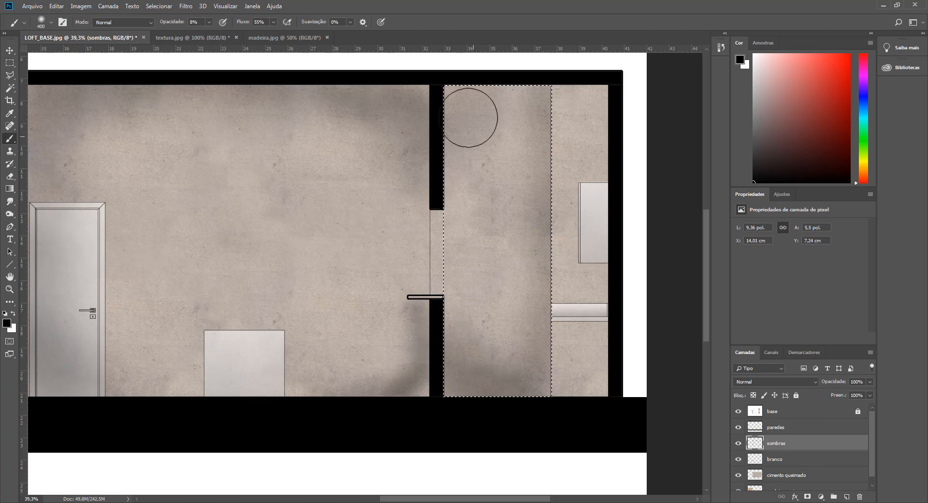
left_click_drag(470, 115, 486, 84)
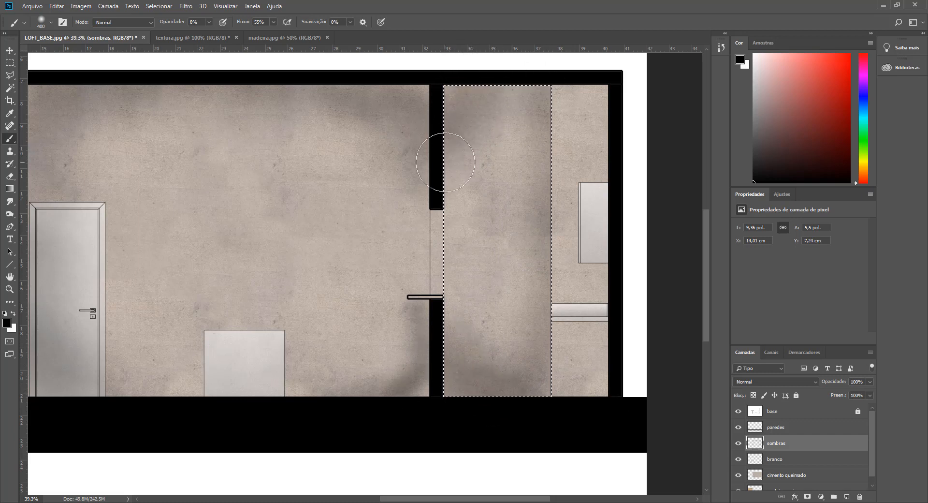
key("bracketleft")
key("bracketleft")
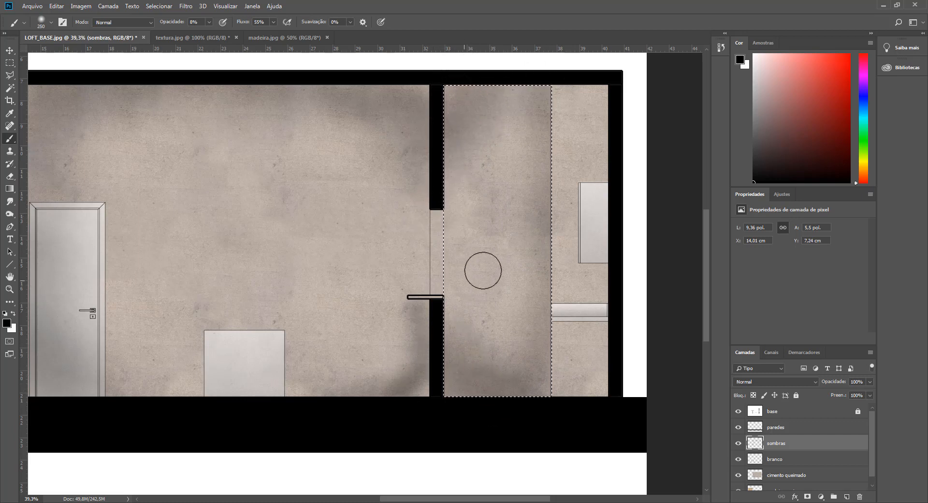
- Try shading inside a rectangular selection in the middle of the main concrete wall, undo the stroke and deselect
scroll(520, 234, "down", 3)
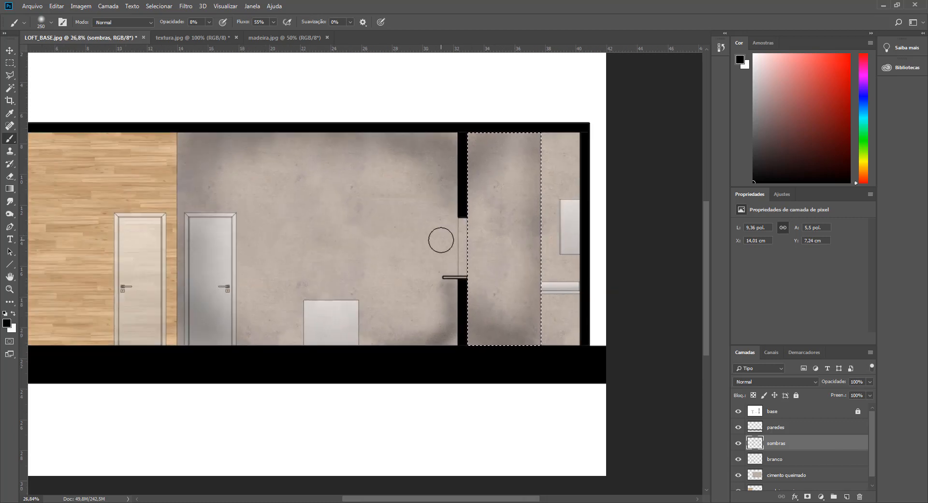
scroll(290, 295, "up", 2)
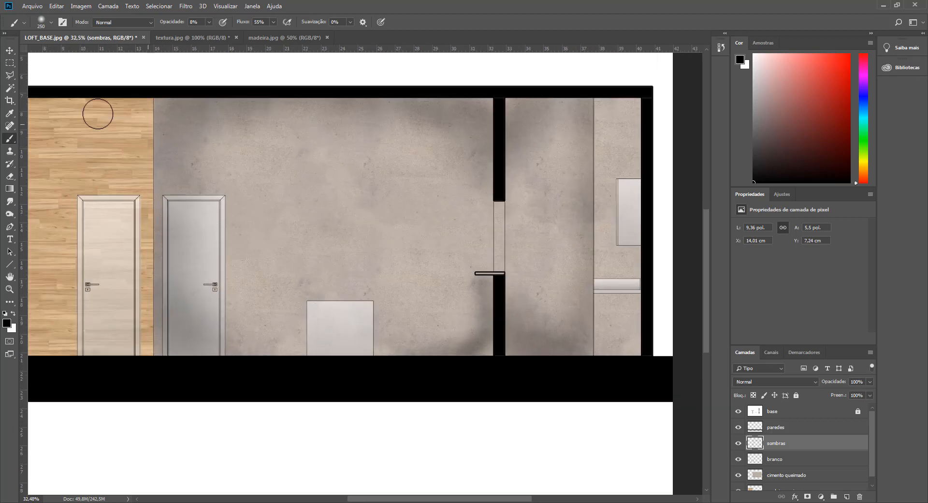
left_click(9, 62)
left_click_drag(252, 145, 414, 270)
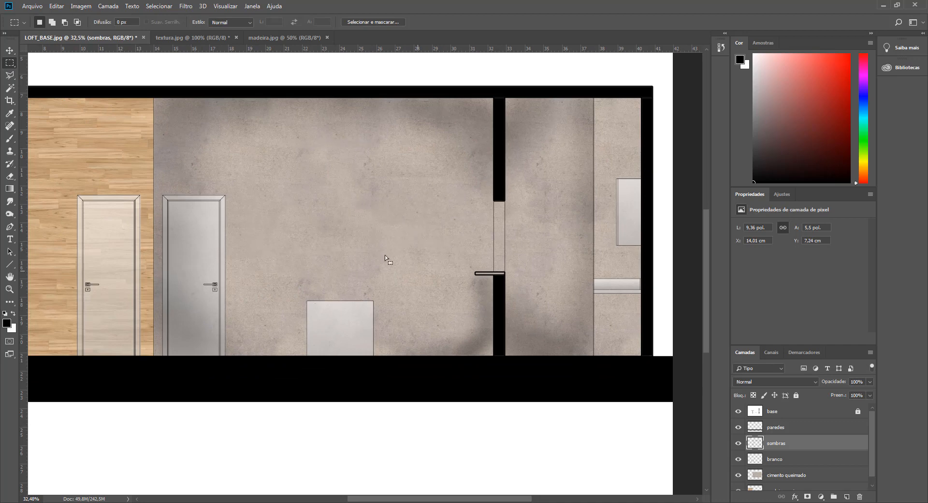
key("b")
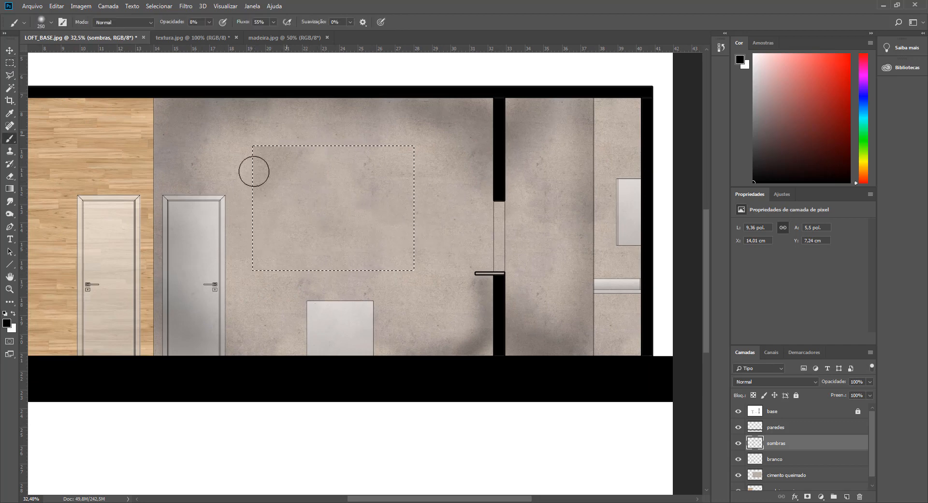
mouse_move(223, 231)
left_mouse_down()
mouse_move(406, 234)
mouse_move(399, 263)
left_mouse_up()
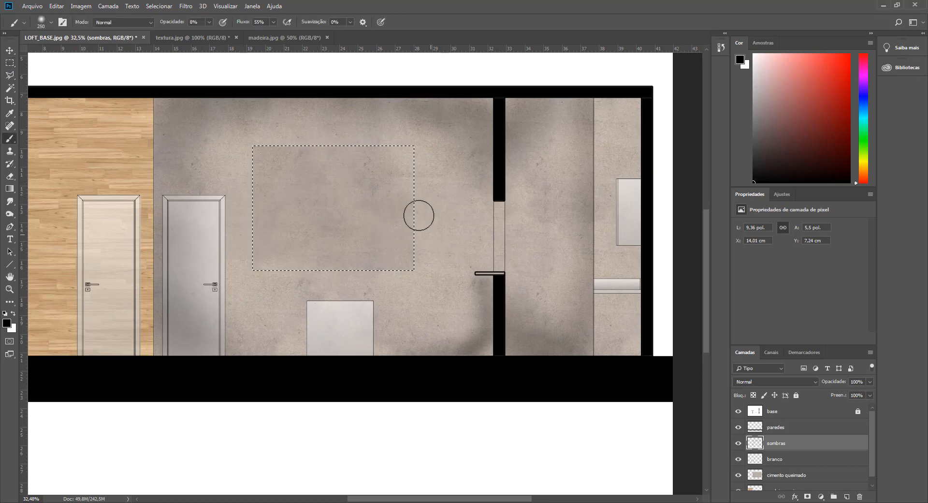
key("ctrl+z")
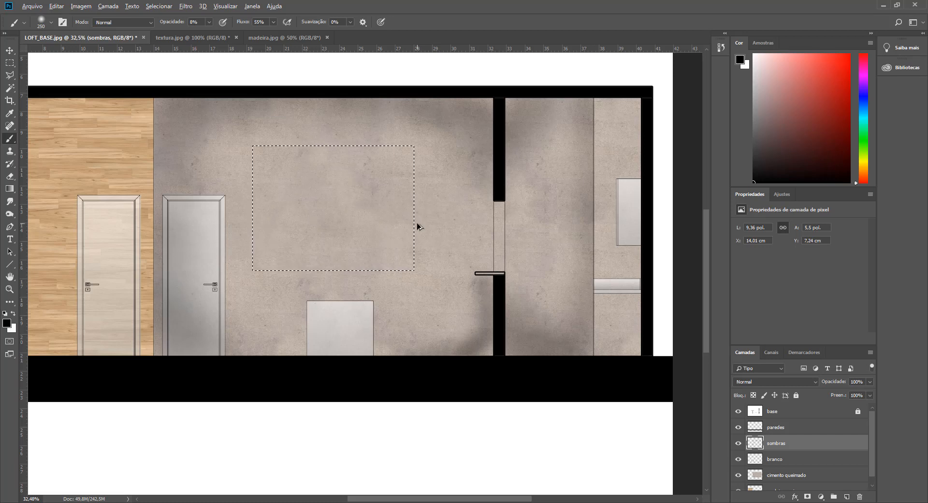
key("ctrl+d")
- Select the main room's lower corner beside the dividing wall, darken it with a 500 px brush and reduce the brush to 250 px
key("bracketright")
key("bracketright")
key("bracketright")
key("bracketright")
key("bracketright")
scroll(535, 270, "down", 1)
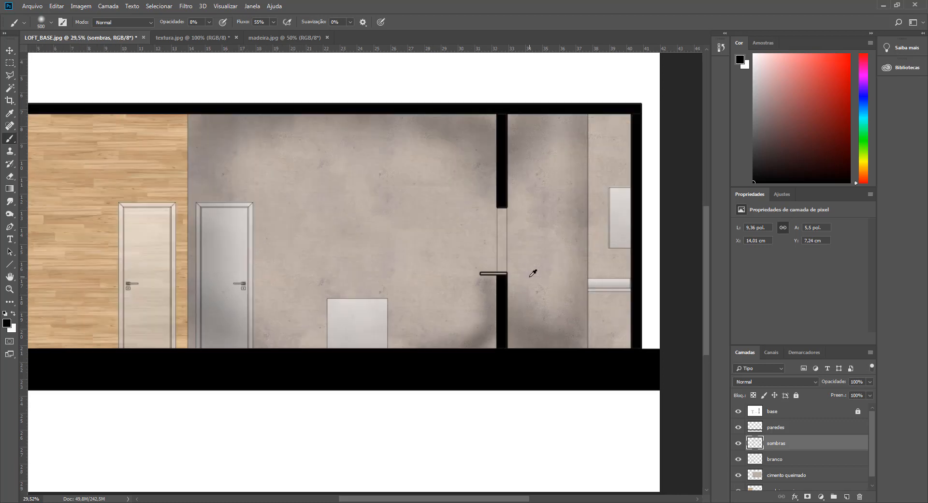
left_click(9, 62)
scroll(529, 345, "up", 6)
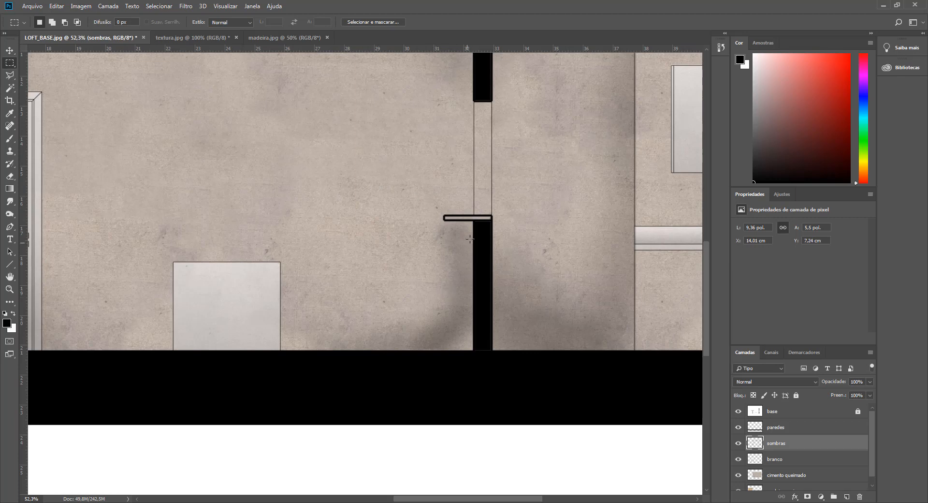
mouse_move(473, 232)
left_mouse_down()
mouse_move(443, 290)
mouse_move(374, 350)
left_mouse_up()
key("b")
mouse_move(467, 342)
left_mouse_down()
mouse_move(408, 352)
mouse_move(412, 362)
mouse_move(459, 352)
mouse_move(486, 363)
left_mouse_up()
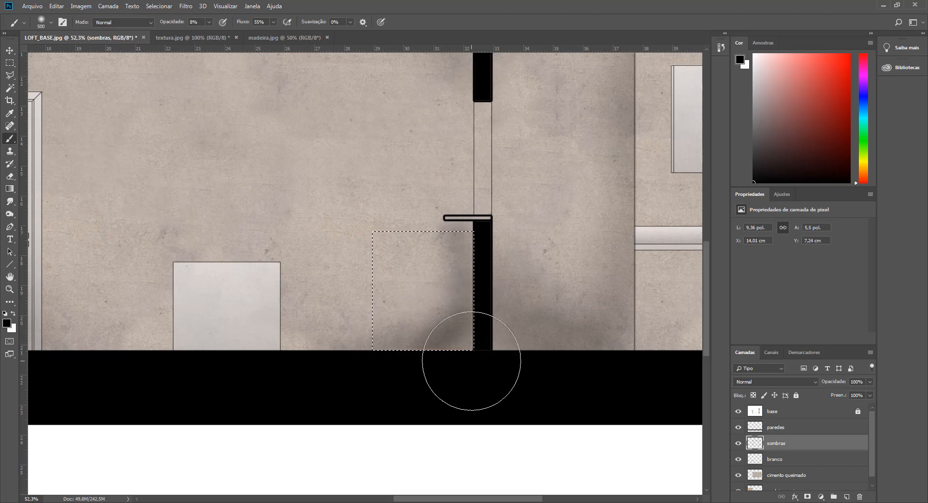
key("bracketleft")
key("bracketleft")
key("bracketleft")
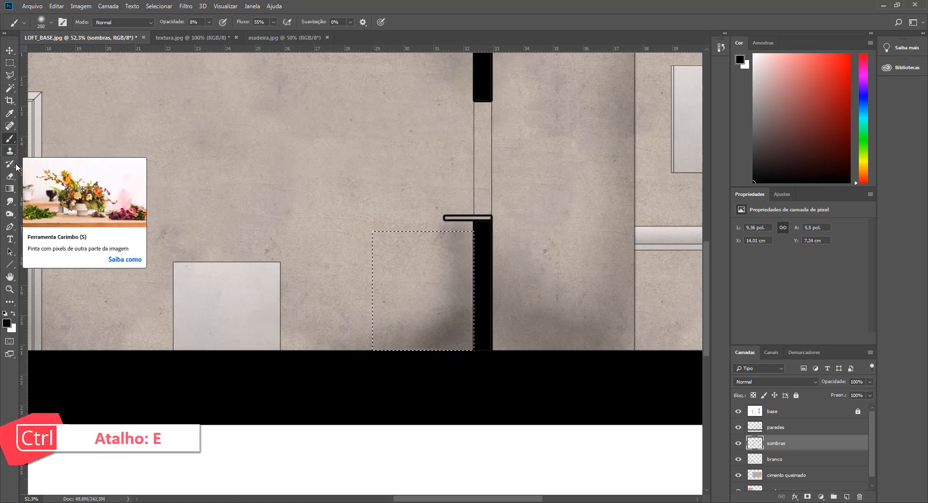
- Switch to the Eraser and set it to 500 px with 8% opacity
key("e")
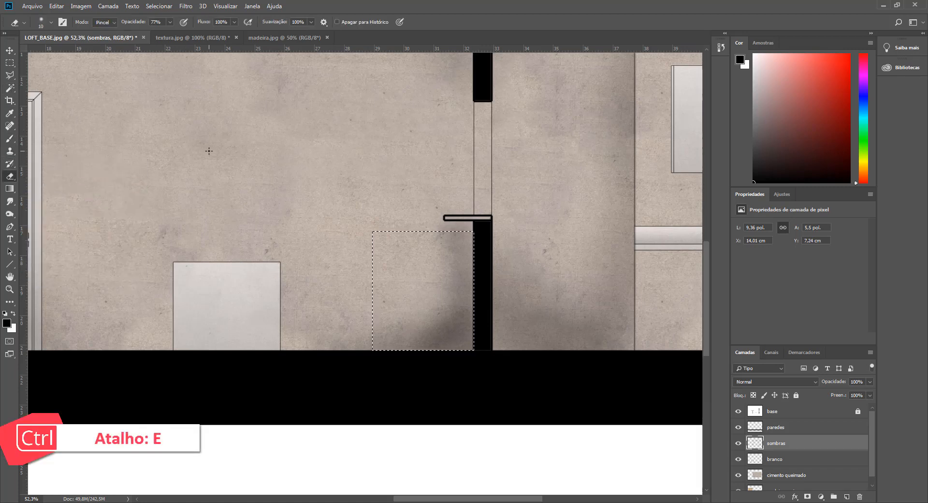
key("bracketright")
key("bracketright")
key("bracketright")
key("bracketright")
key("bracketright")
key("bracketright")
key("bracketright")
key("bracketright")
key("bracketright")
key("bracketright")
key("bracketright")
key("bracketright")
key("bracketright")
key("bracketright")
key("bracketright")
key("bracketright")
key("bracketright")
key("bracketright")
key("bracketright")
key("bracketright")
key("bracketright")
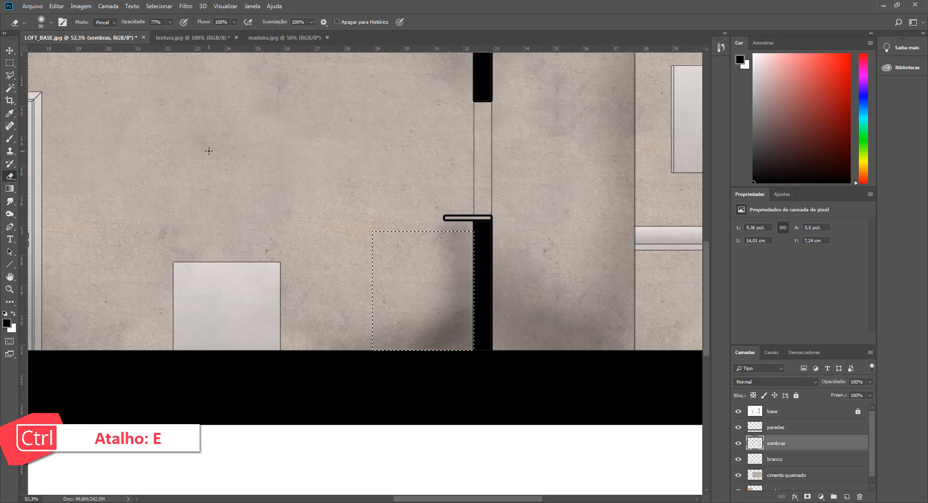
key("bracketright")
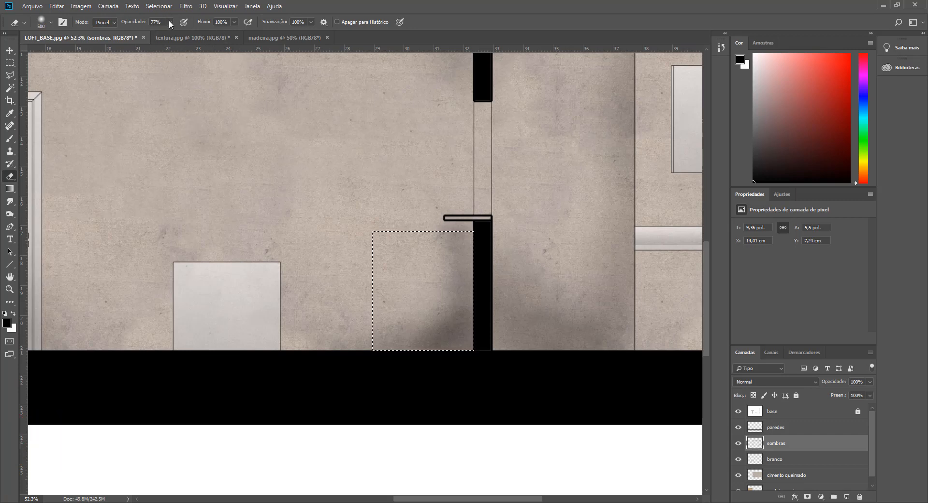
left_click_drag(170, 22, 141, 38)
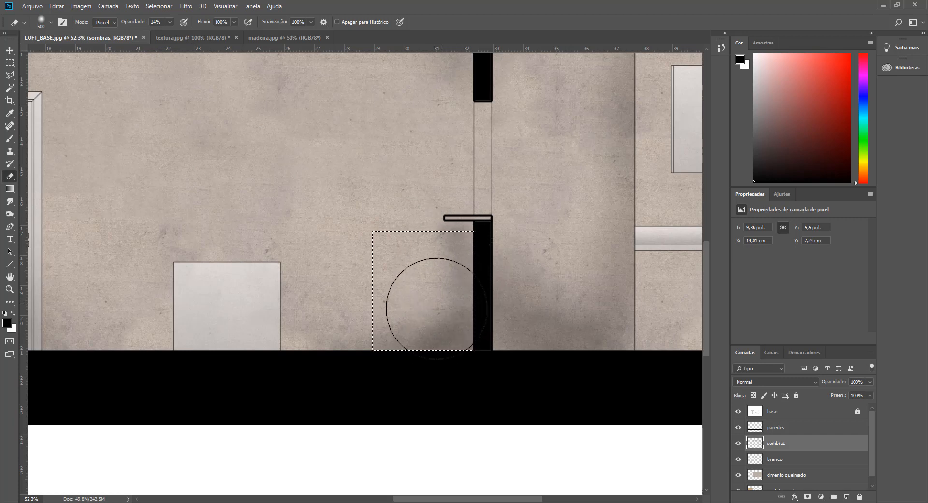
left_click(169, 22)
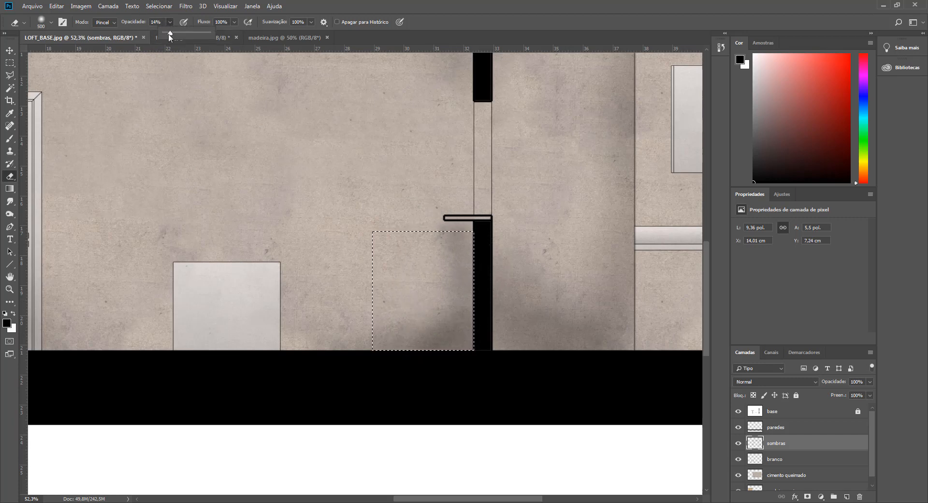
left_click_drag(169, 37, 167, 34)
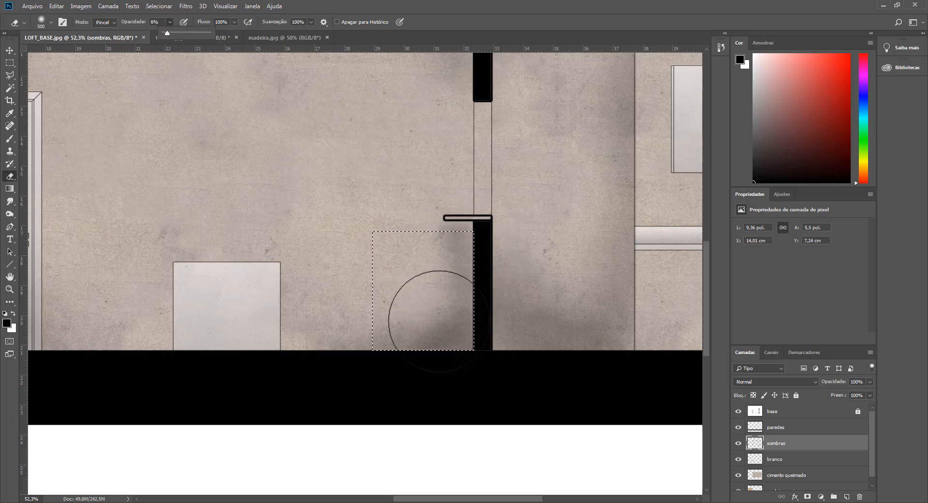
- Lightly soften the concrete walls' shadows with the eraser, enlarging it to 600 px
scroll(475, 310, "down", 4)
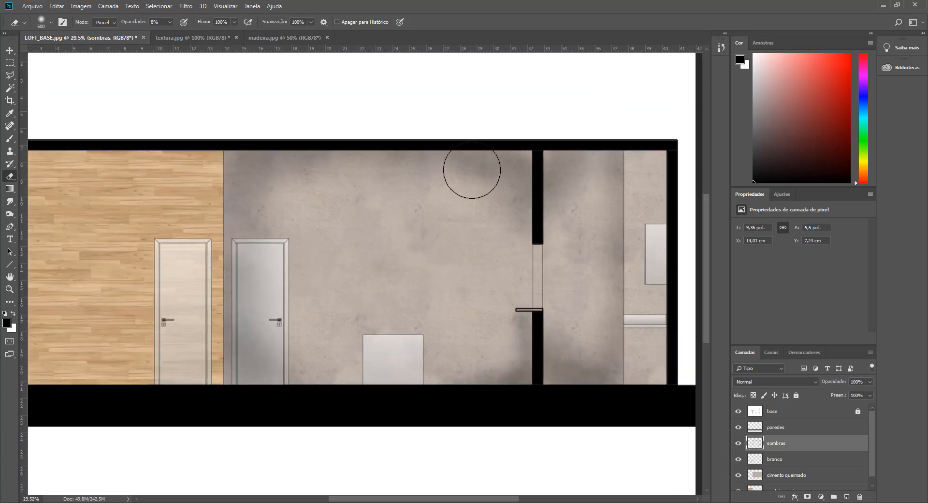
scroll(450, 233, "up", 1)
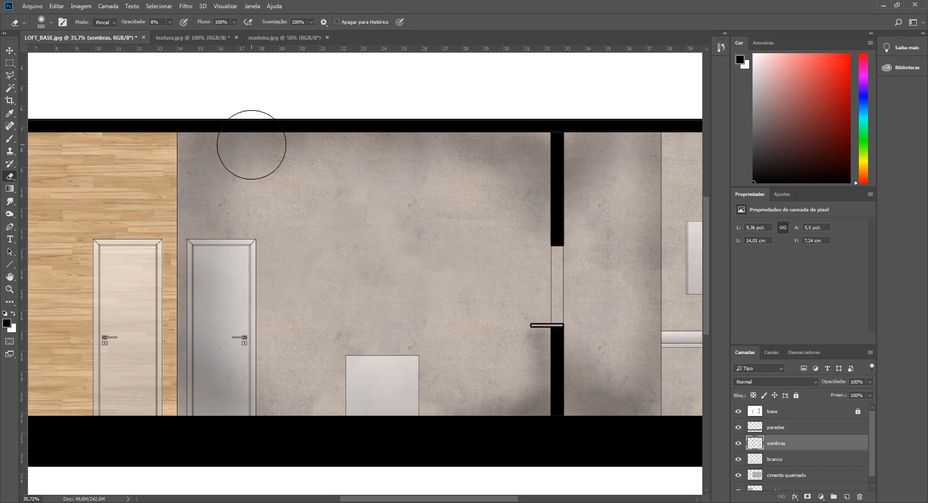
scroll(260, 116, "down", 3)
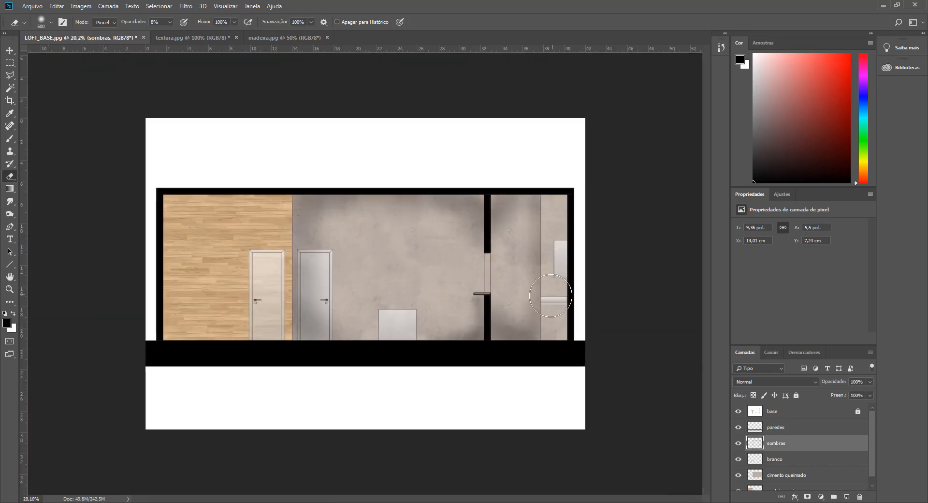
scroll(333, 295, "up", 2)
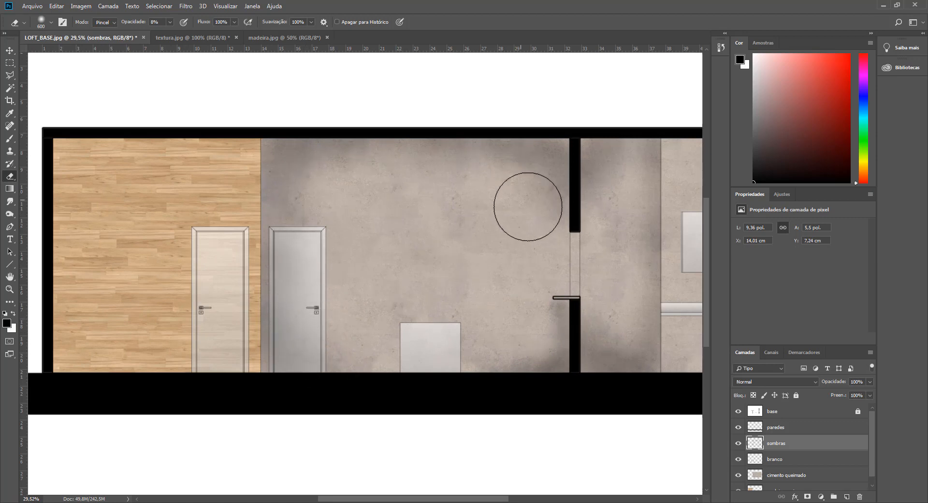
scroll(311, 292, "down", 2)
scroll(628, 360, "up", 1)
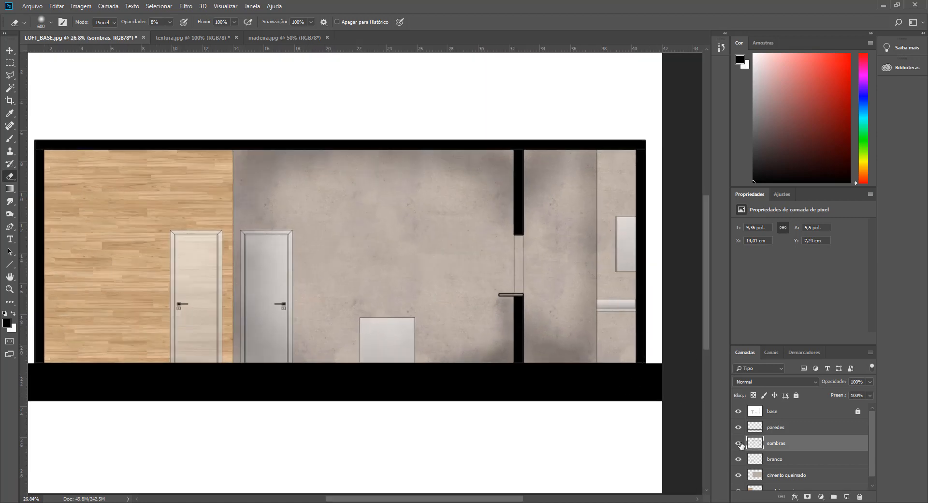
- Hide and show the "sombras" layer to compare the section with and without the painted shadows
left_click(737, 444)
left_click(737, 443)
scroll(45, 195, "up", 2)
scroll(293, 248, "down", 2)
- Select the wood wall, shade its upper and lower corners along the outer black wall with the brush enlarged to 600 px, and deselect
scroll(104, 269, "up", 2)
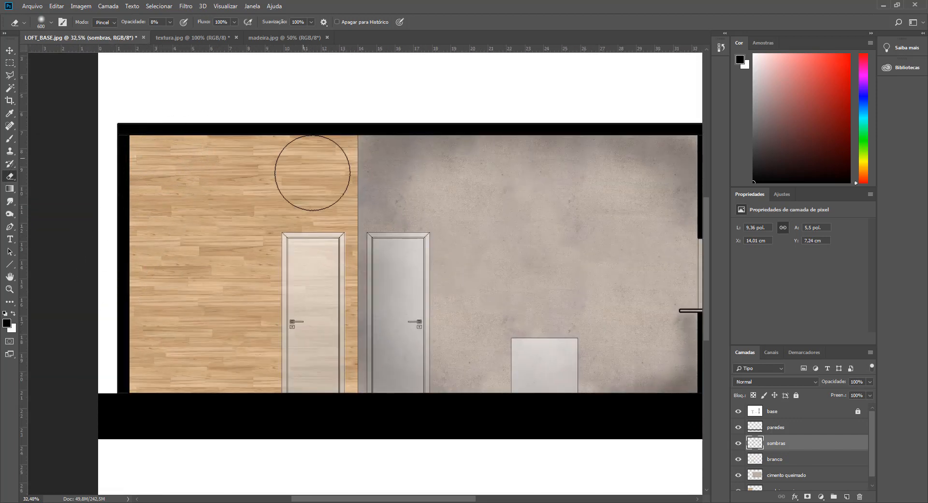
left_click(10, 63)
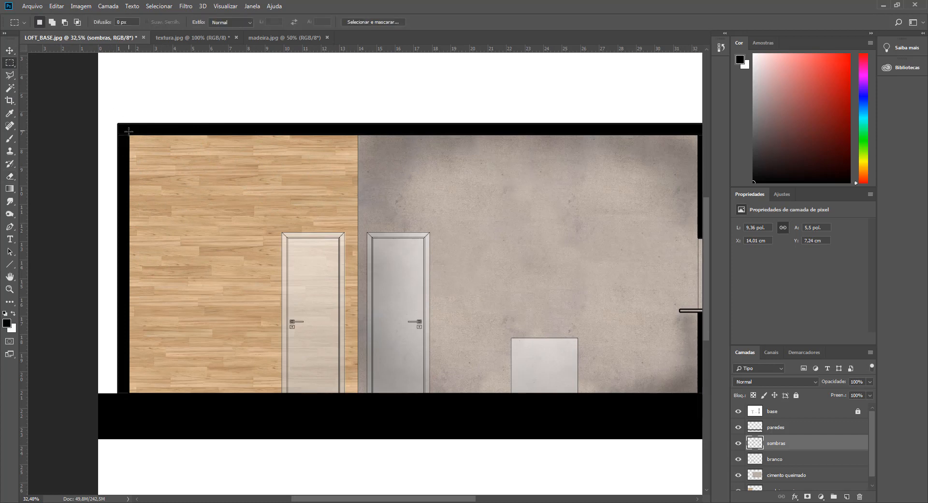
left_click_drag(129, 132, 357, 392)
key("b")
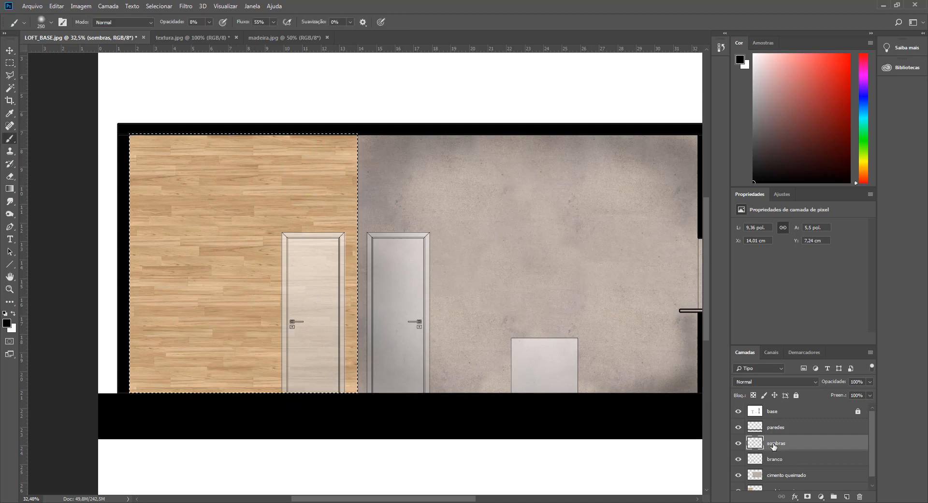
key("bracketright")
key("bracketright")
key("bracketright")
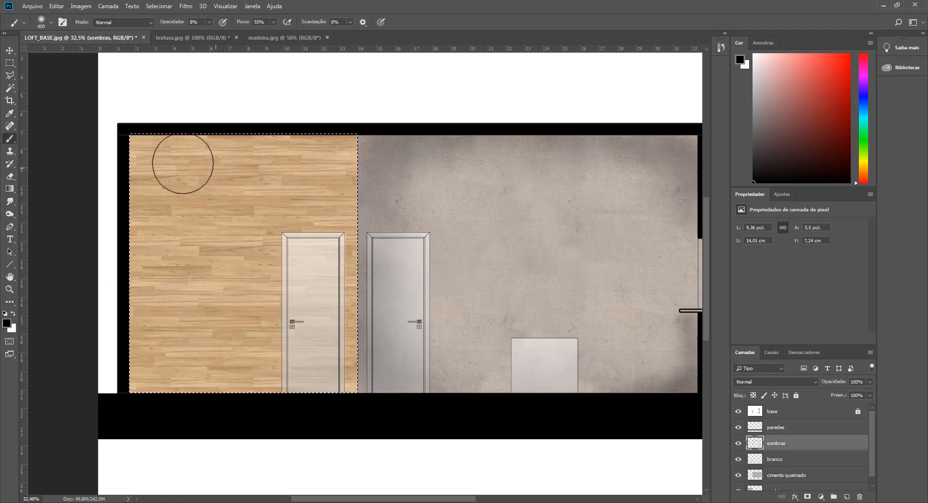
mouse_move(145, 155)
left_mouse_down()
mouse_move(141, 321)
mouse_move(169, 385)
left_mouse_up()
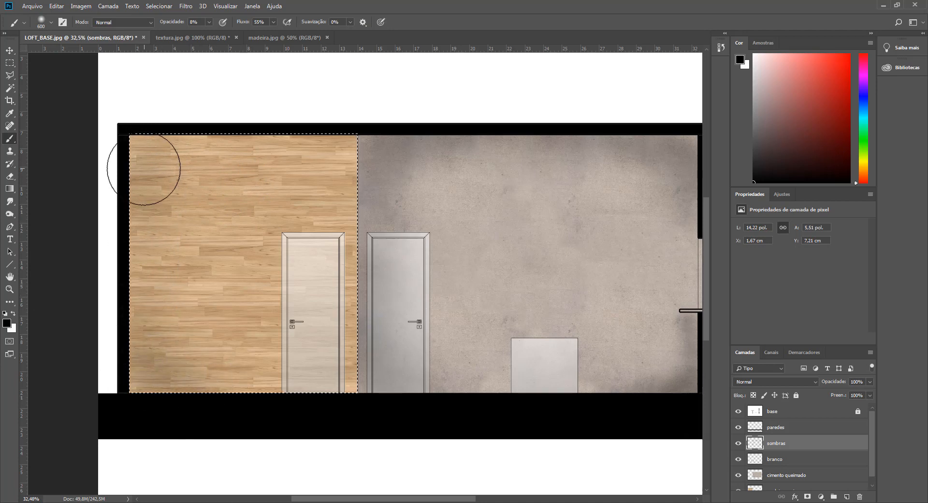
key("ctrl+minus")
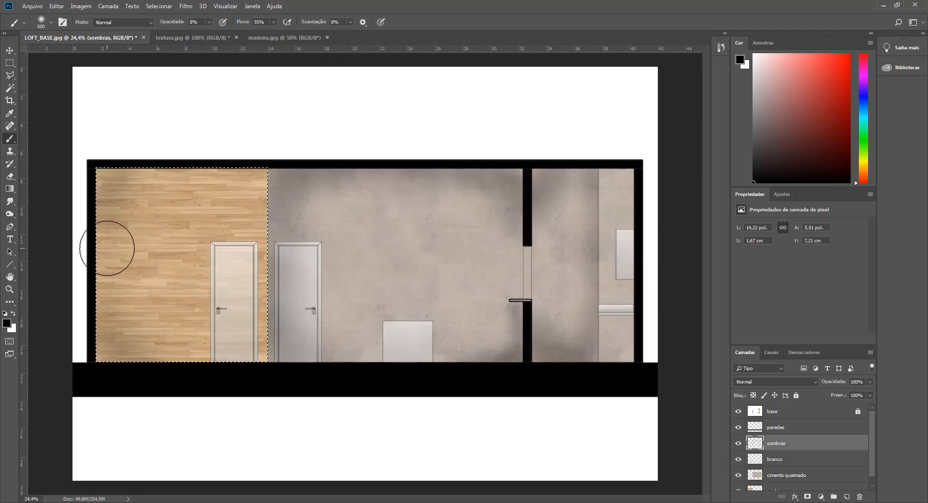
key("ctrl+d")
scroll(238, 267, "down", 2)
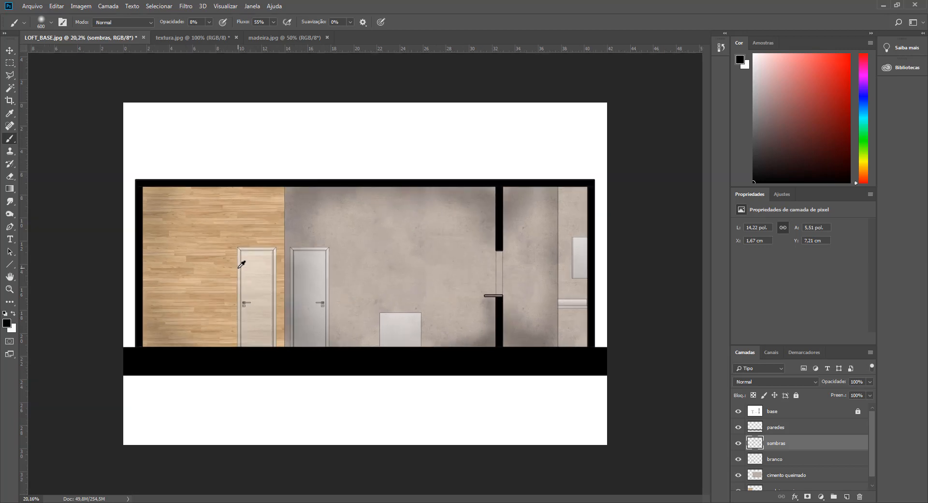
scroll(480, 332, "up", 1)
scroll(482, 328, "up", 1)
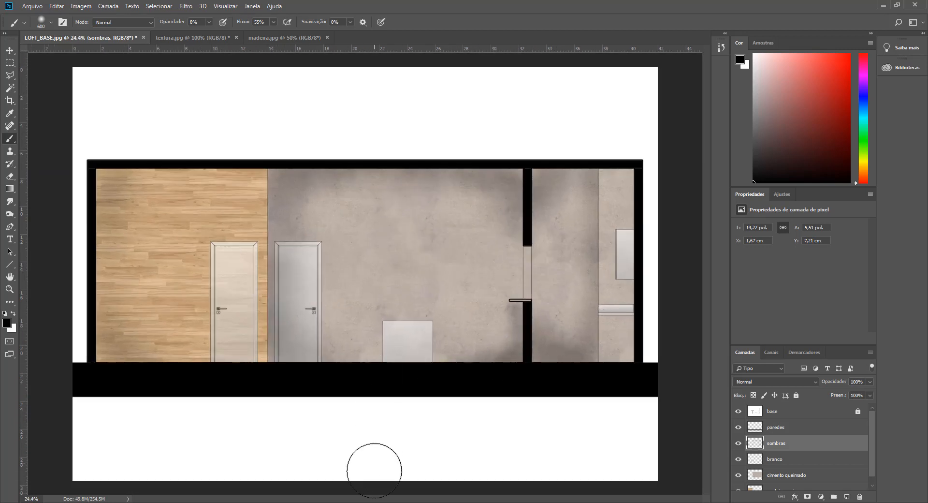
- Switch to the Move tool and bring up the finished section image in the photo viewer as a reference
key("v")
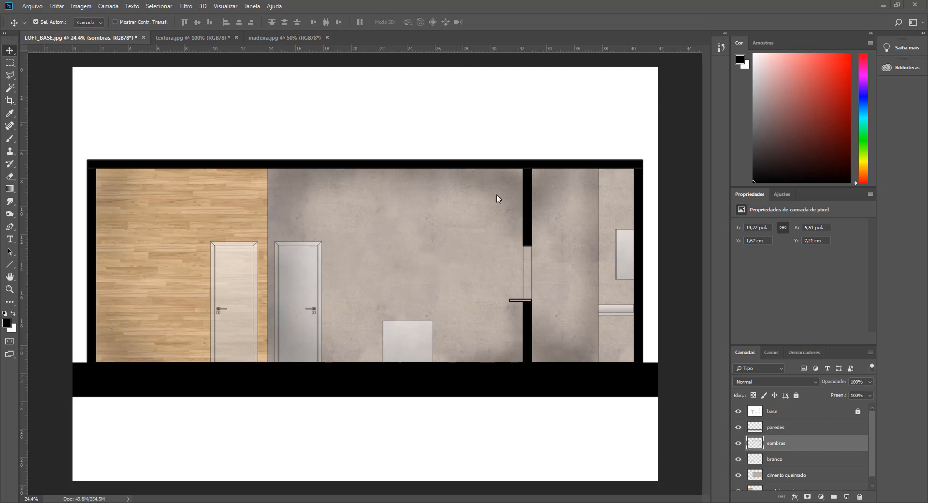
mouse_move(295, 495)
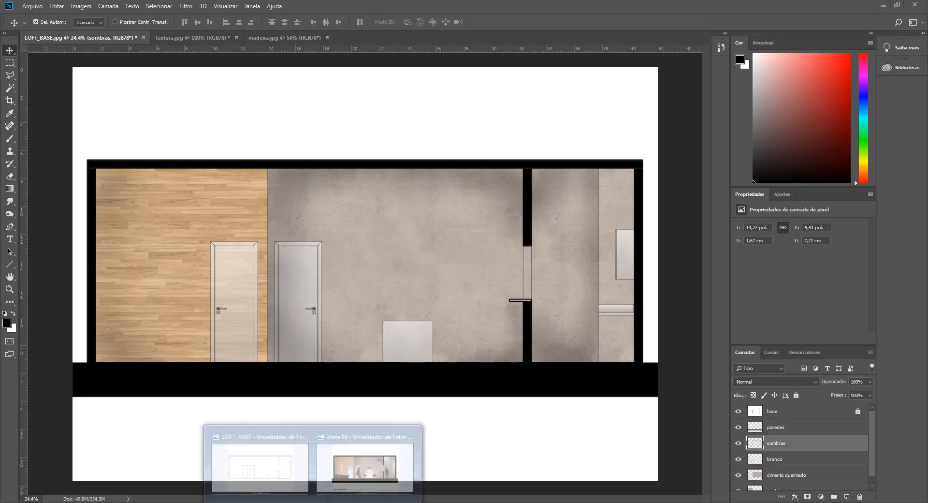
left_click(360, 465)
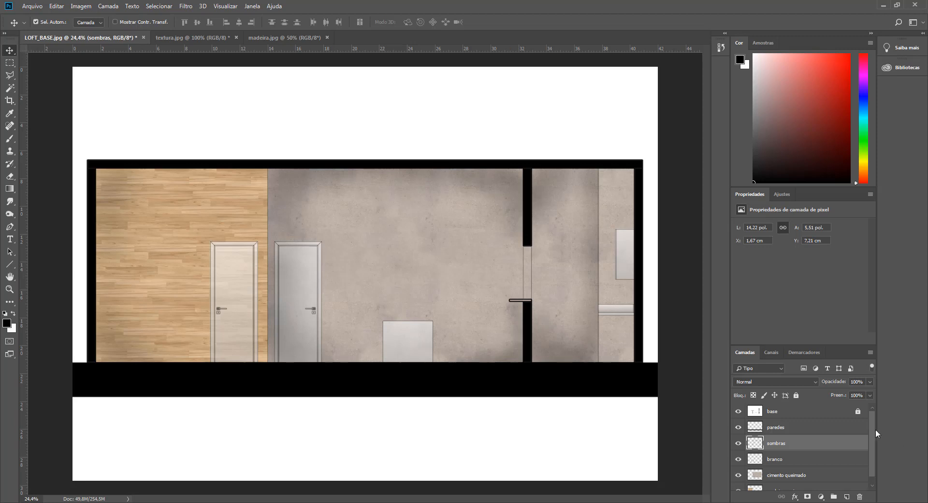
- Duplicate the "cimento queimado" layer and start the Lighting Effects filter on the copy
left_click(793, 468)
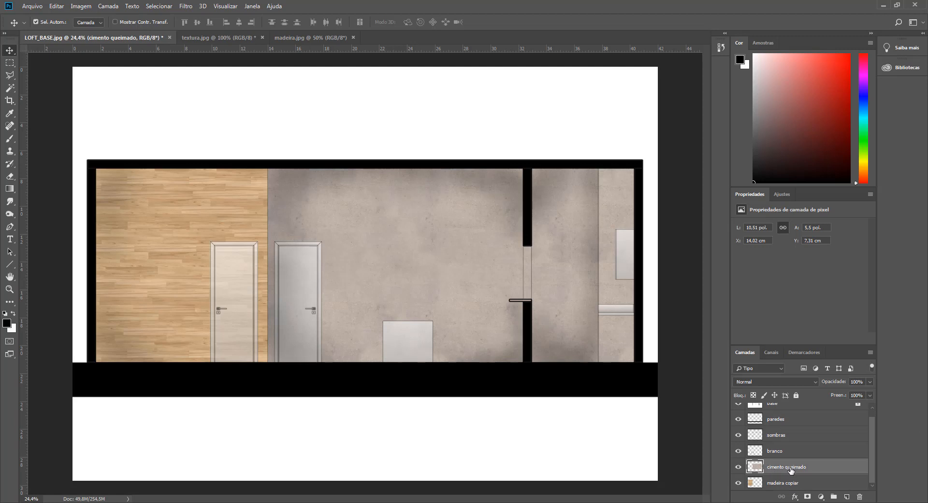
key("ctrl+j")
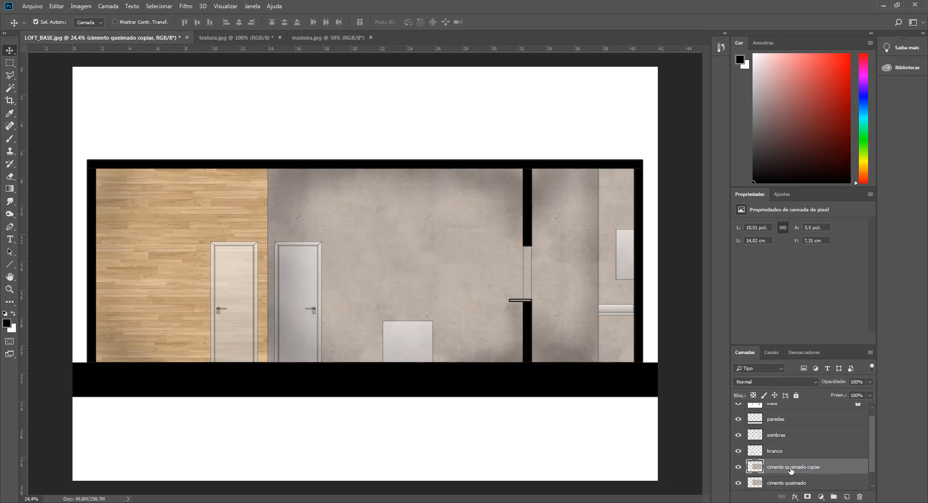
left_click_drag(869, 436, 872, 454)
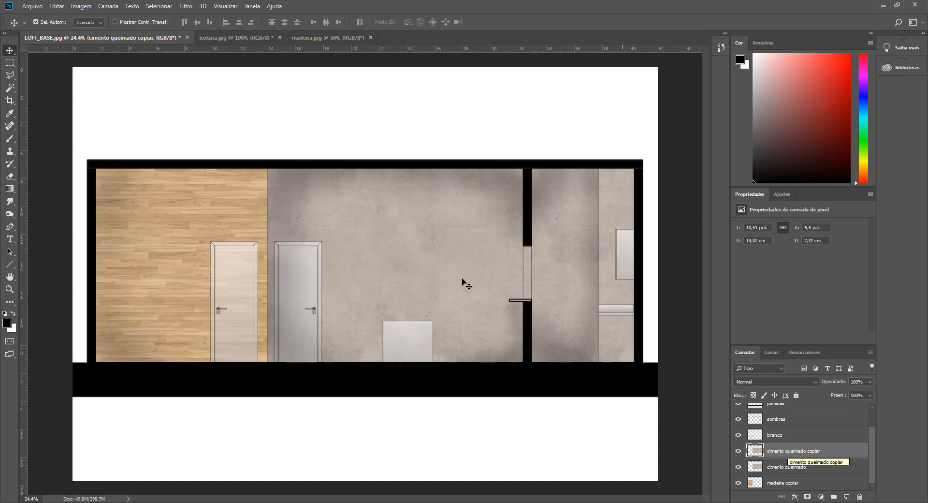
left_click(185, 7)
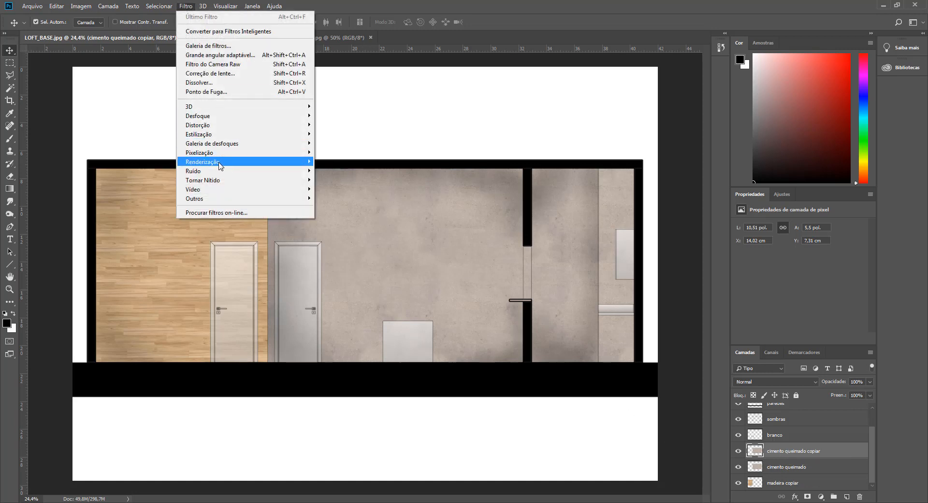
mouse_move(220, 166)
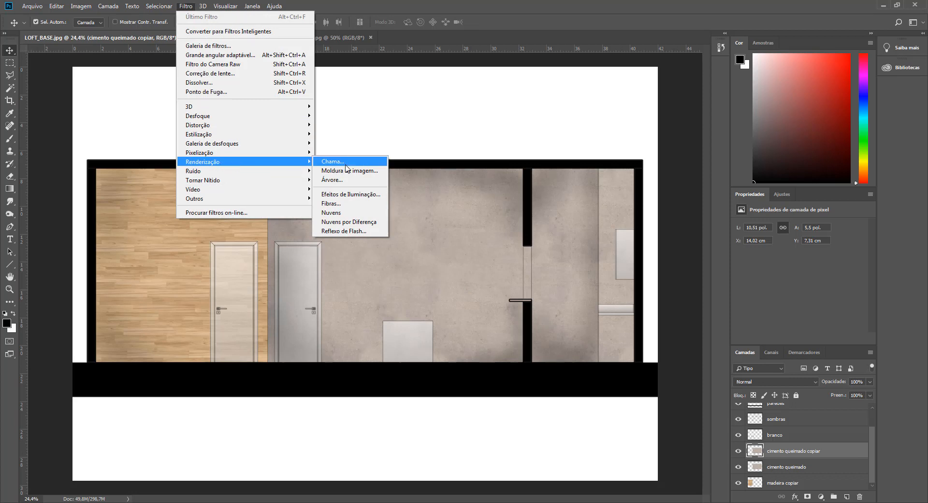
left_click(347, 194)
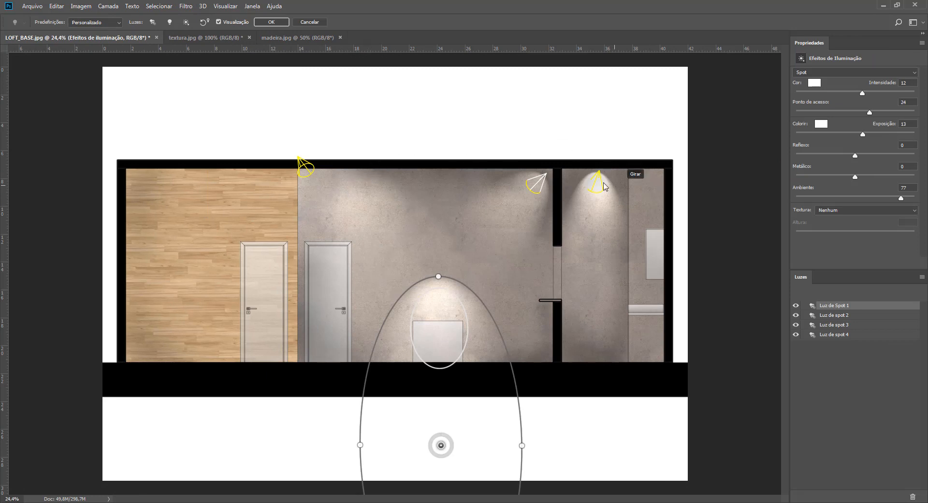
- Narrow and rotate the spot light near the wood wall, and place its cone over the concrete above the grey door
left_click(303, 165)
left_click_drag(376, 199, 414, 205)
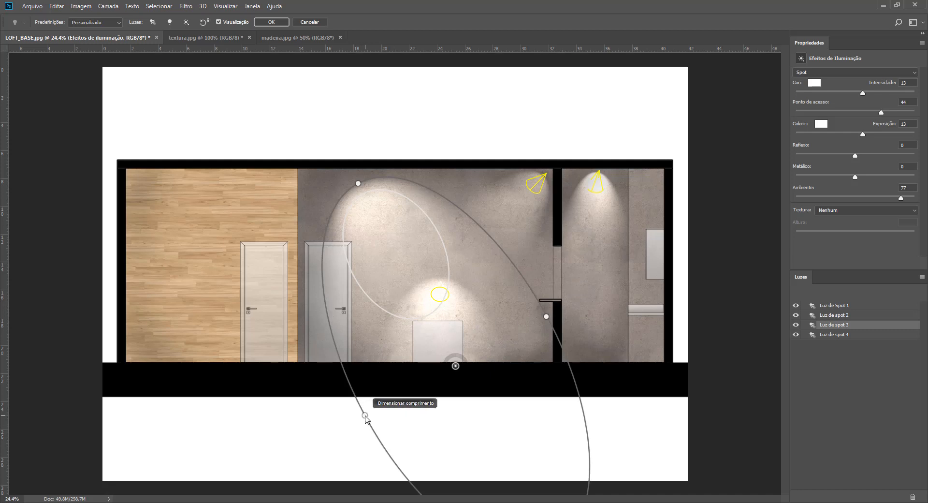
left_click_drag(366, 419, 383, 387)
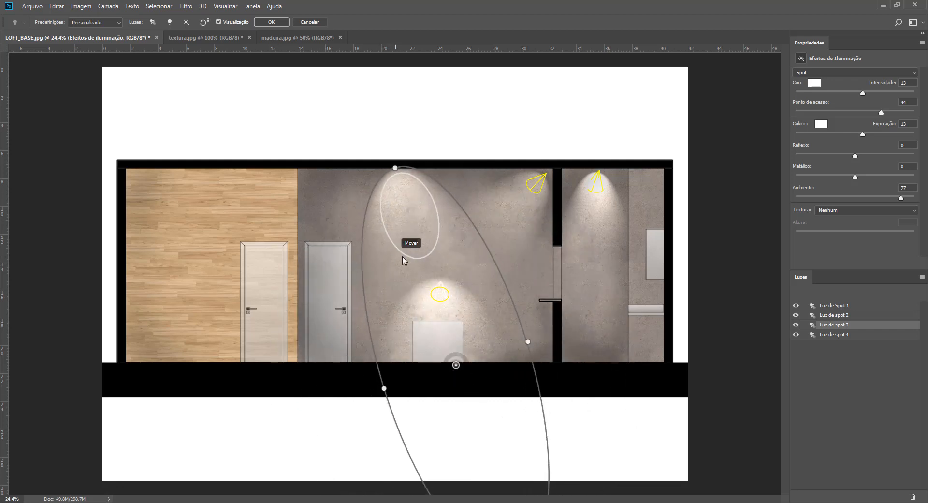
left_click_drag(409, 262, 387, 222)
left_click_drag(405, 182, 437, 285)
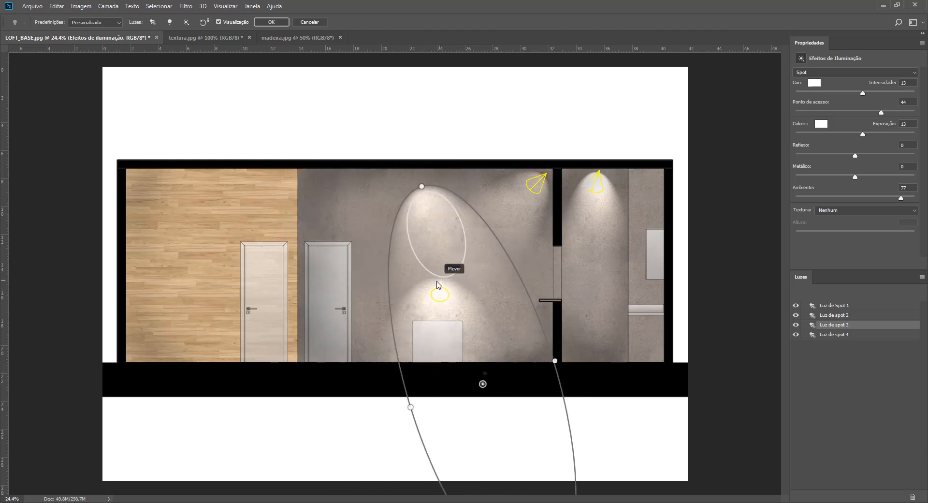
left_click_drag(422, 188, 403, 193)
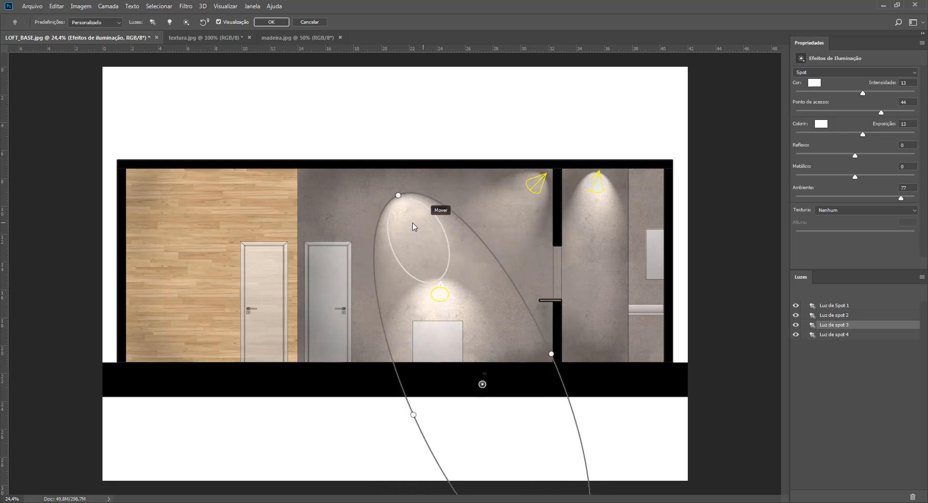
left_click_drag(409, 225, 350, 215)
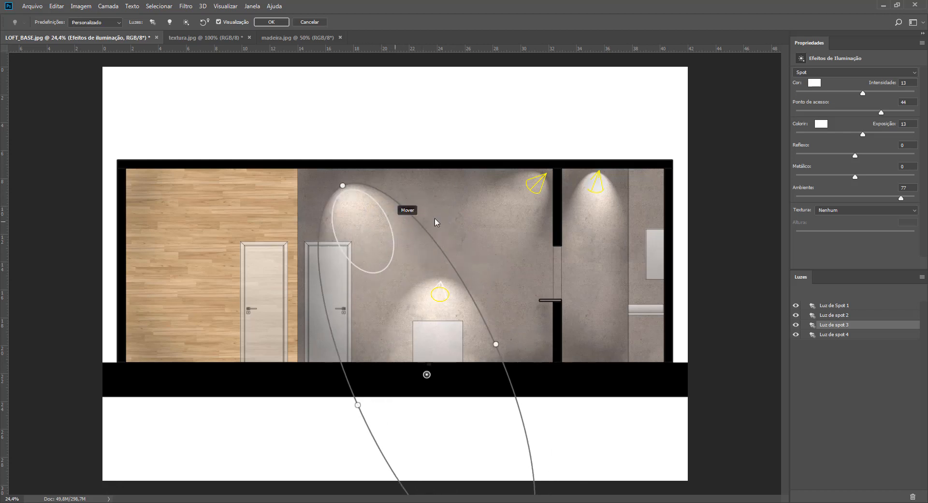
- Set the spot beside the black dividing wall to intensity 30, and test darker ambience levels before setting ambience to 78
left_click(541, 184)
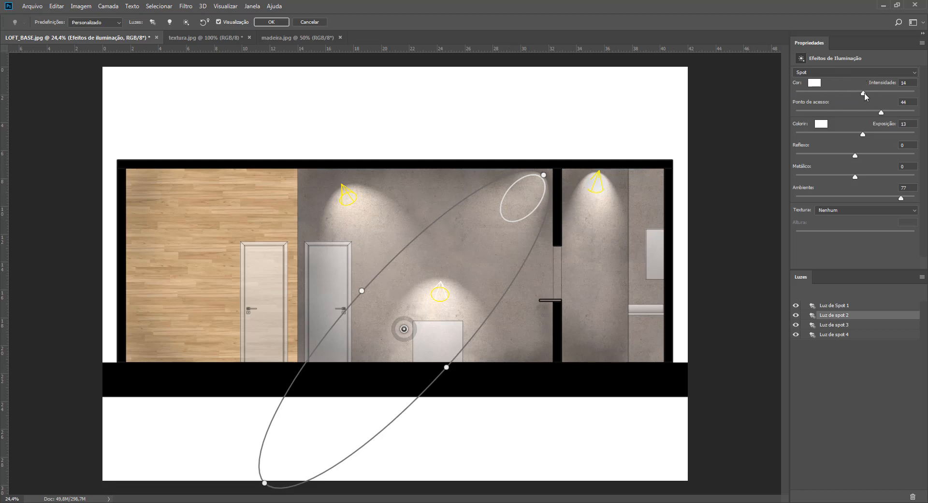
left_click_drag(865, 97, 873, 93)
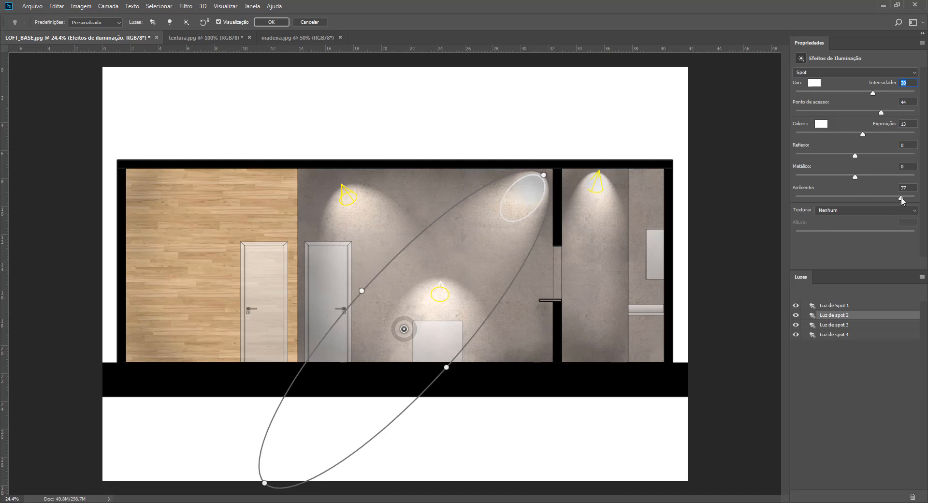
left_click_drag(901, 197, 886, 197)
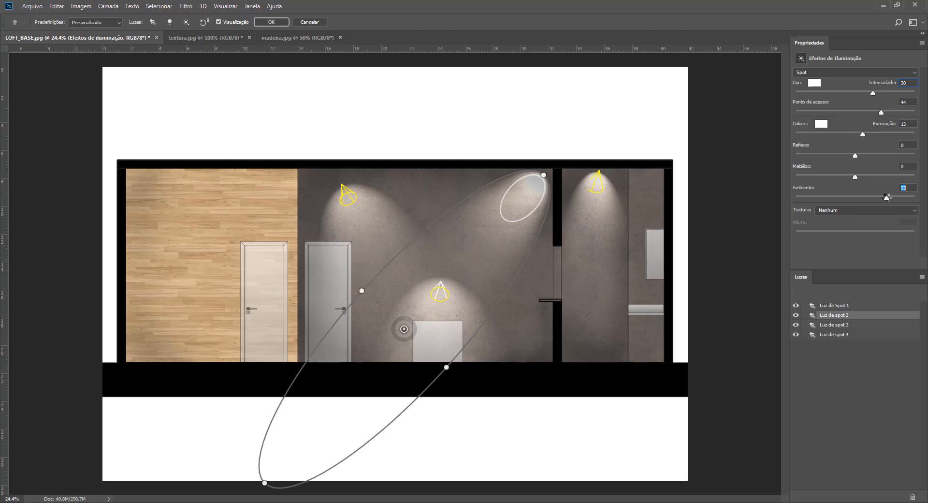
left_click_drag(887, 197, 863, 198)
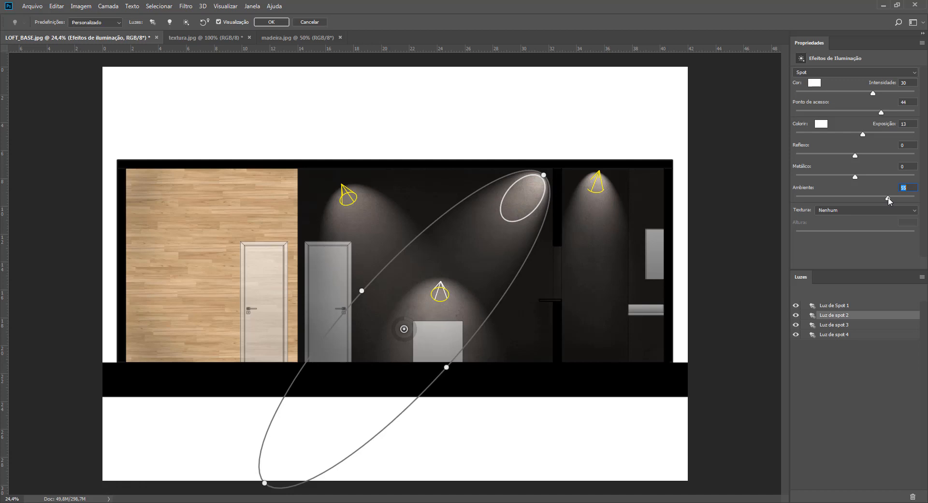
left_click_drag(888, 198, 901, 196)
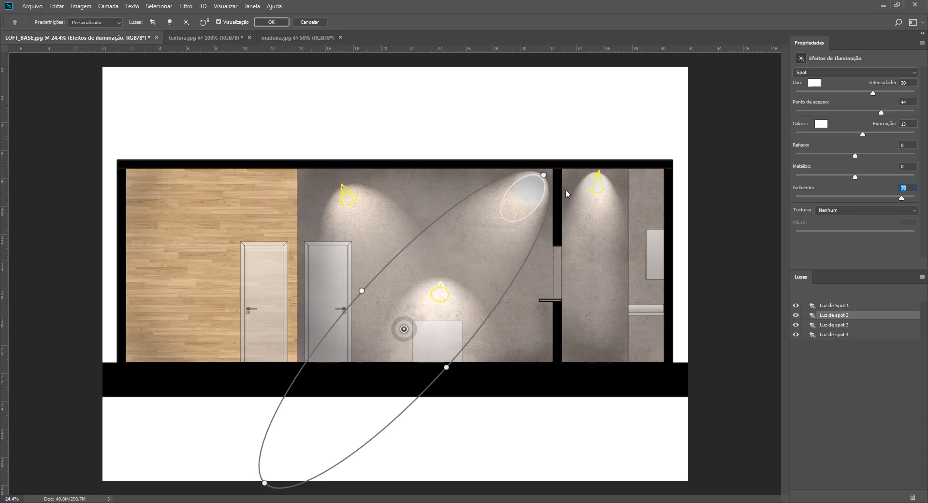
- Delete the spot light in the narrow concrete bay and the one beside the black dividing wall
left_click(600, 184)
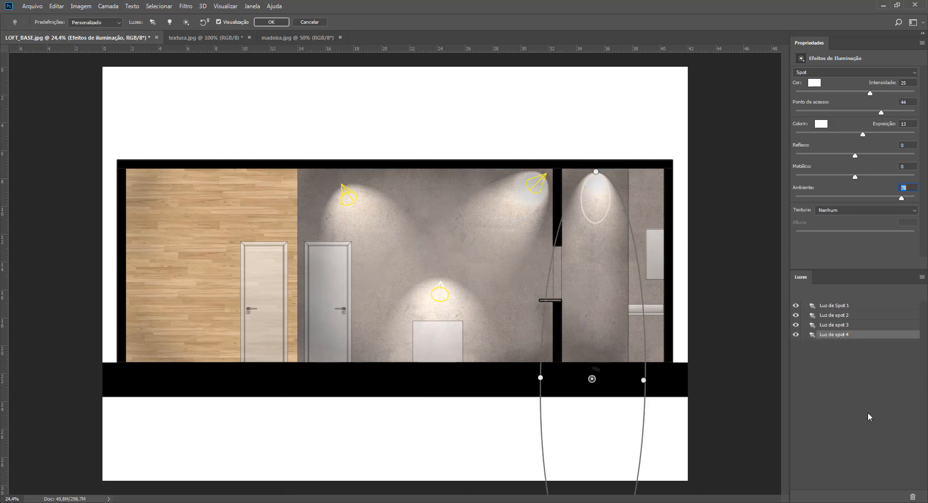
left_click(912, 497)
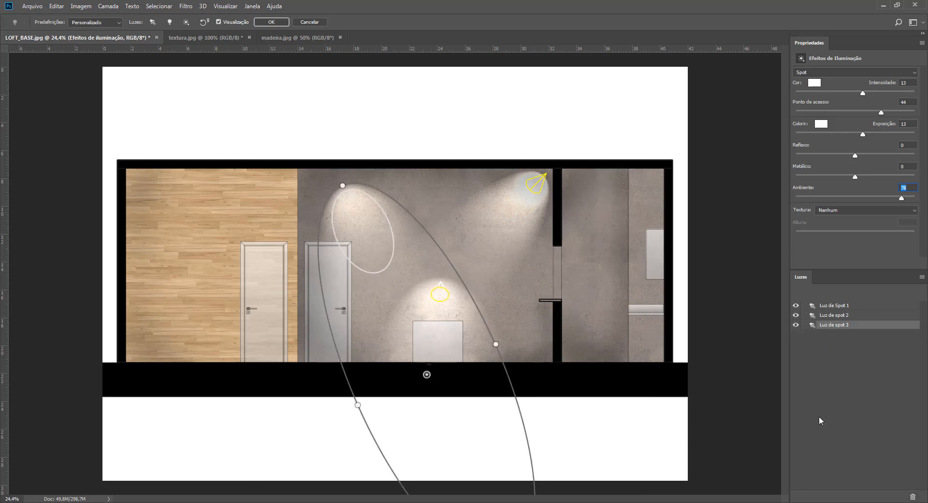
left_click(544, 176)
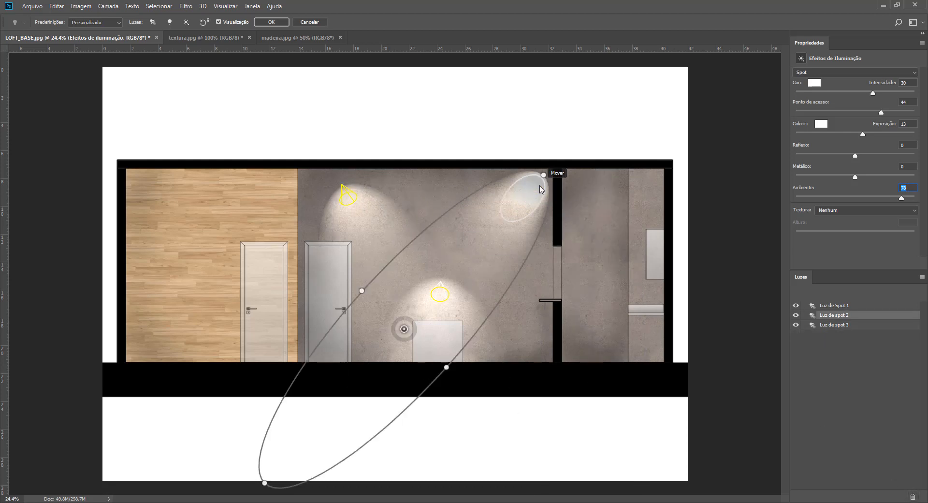
left_click(912, 496)
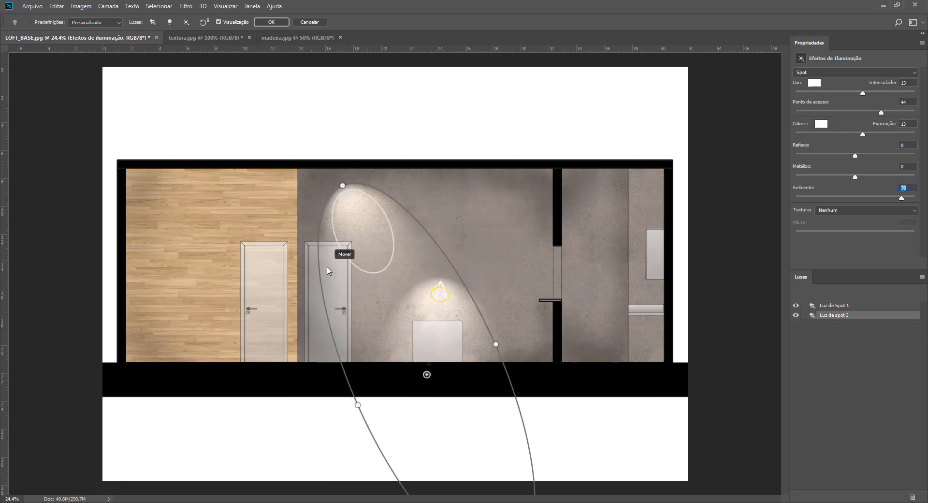
left_click(153, 23)
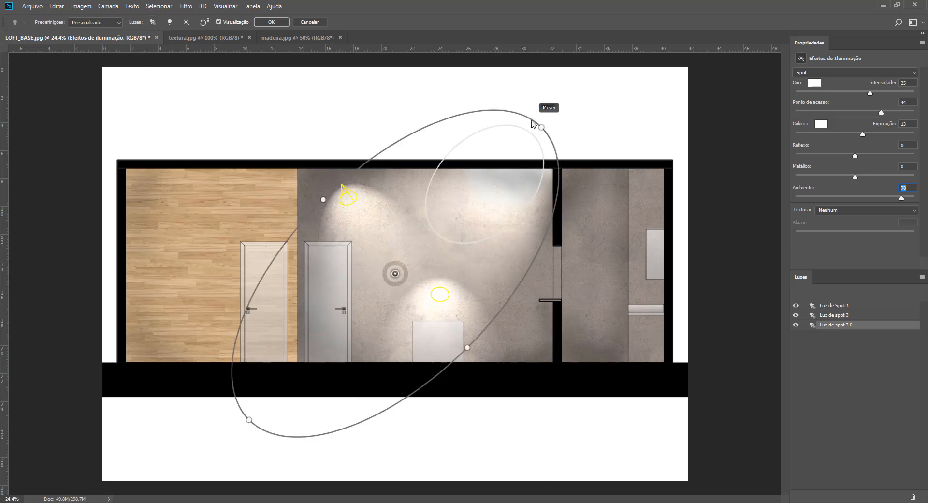
left_click_drag(540, 127, 530, 193)
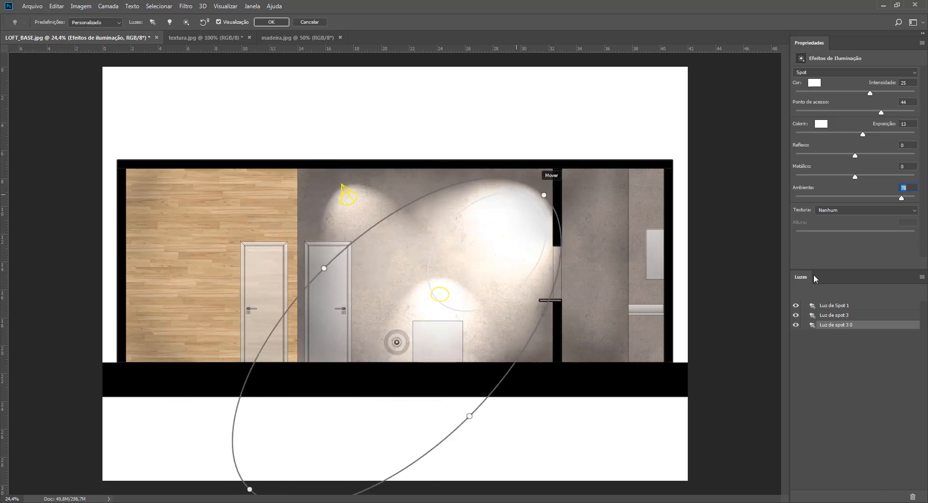
left_click(912, 496)
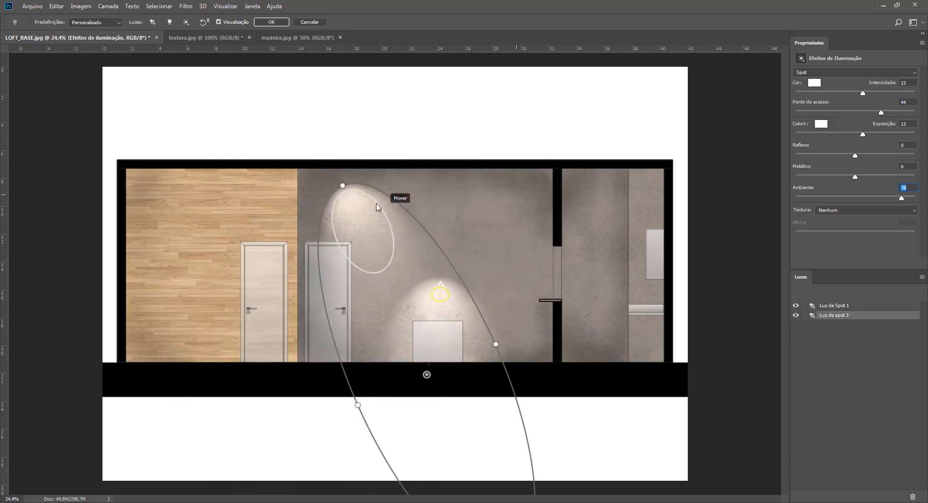
- Move the spot above the grey door to the black dividing wall, and give the white panel's spot intensity 10 with ambience 84
left_click_drag(395, 193, 563, 180)
left_click(455, 285)
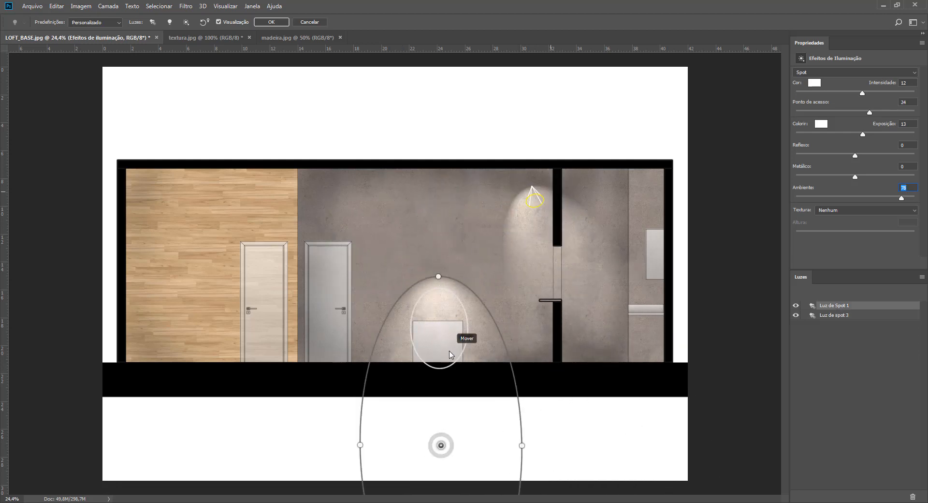
scroll(450, 356, "up", 1)
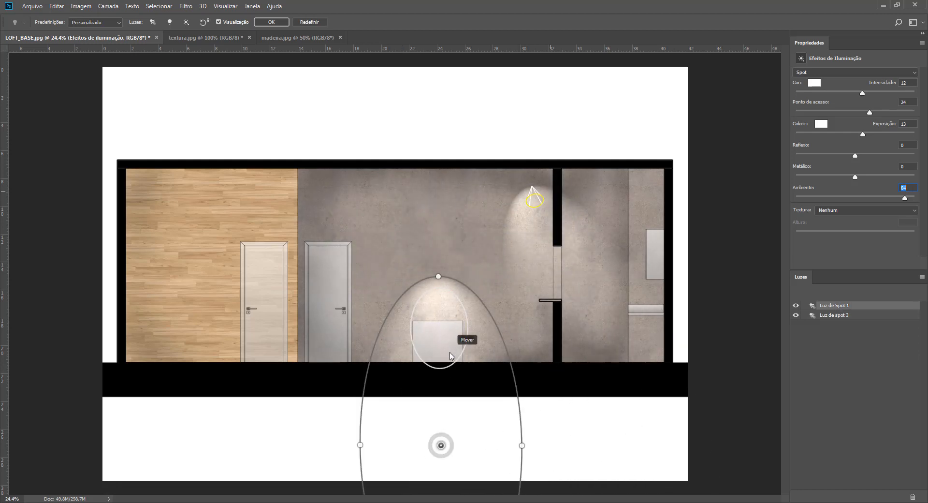
left_click_drag(464, 283, 453, 282)
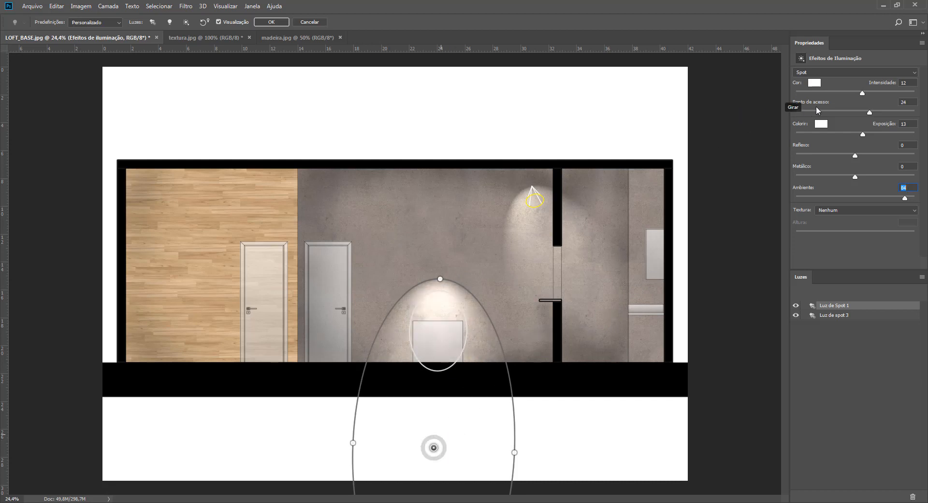
left_click_drag(863, 95, 862, 91)
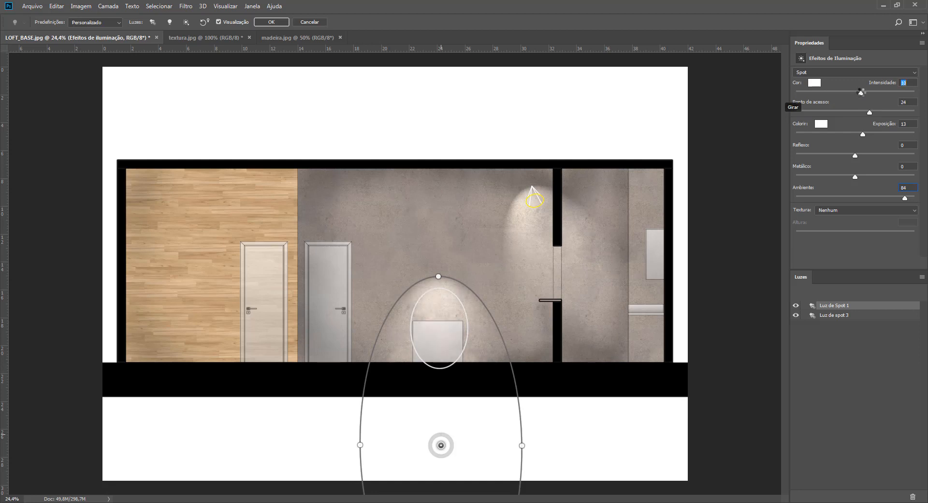
- Place the dividing wall's spot in the narrow concrete bay beyond it, aim it down that wall, and apply the lighting effects
left_click(534, 193)
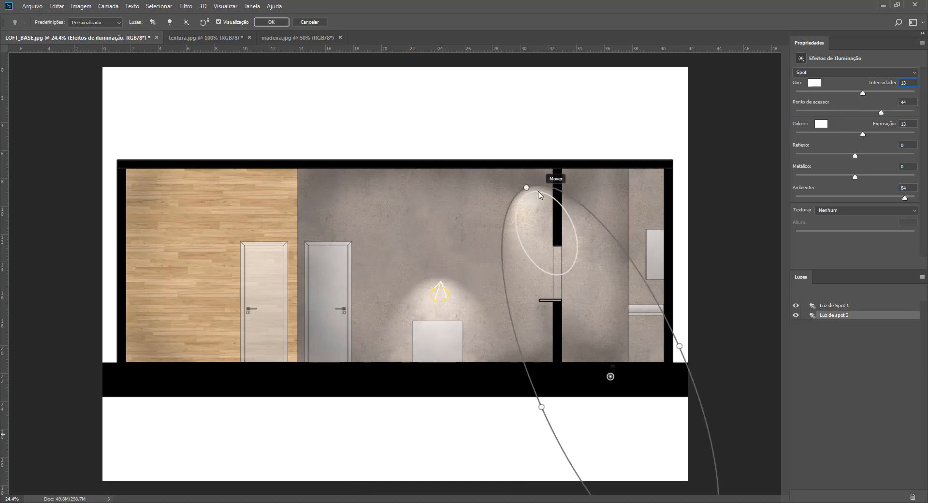
left_click_drag(559, 192, 579, 172)
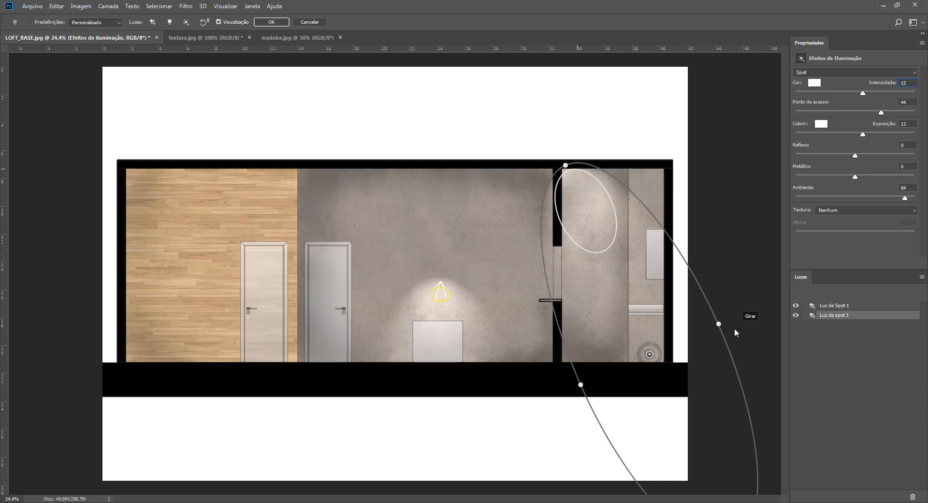
left_click_drag(546, 156, 543, 162)
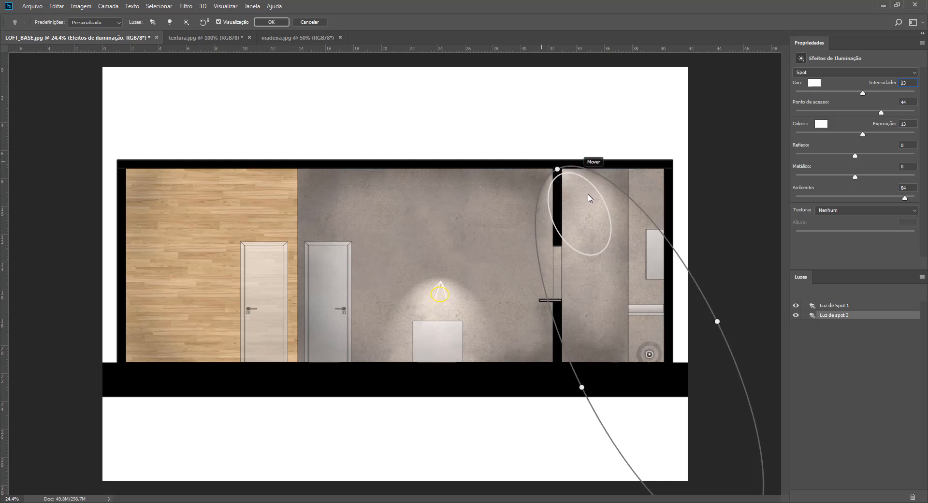
mouse_move(589, 198)
left_mouse_down()
mouse_move(604, 186)
mouse_move(576, 195)
left_mouse_up()
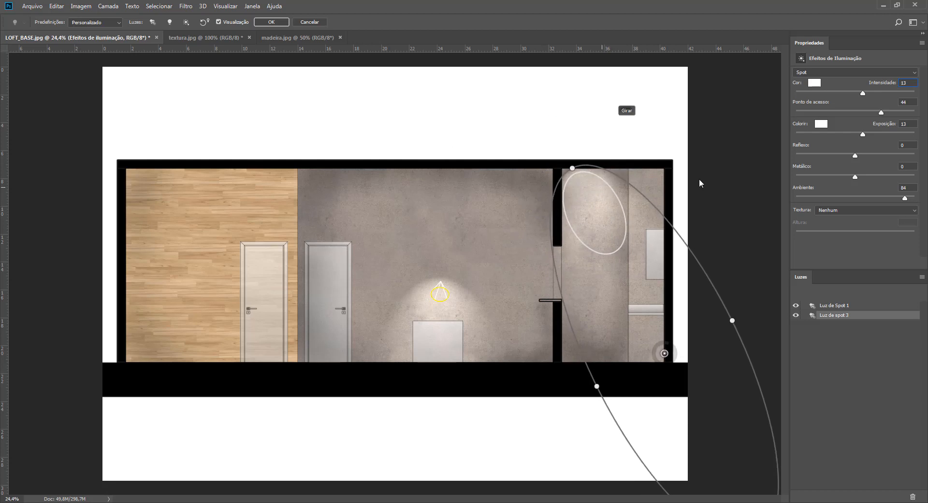
left_click(270, 22)
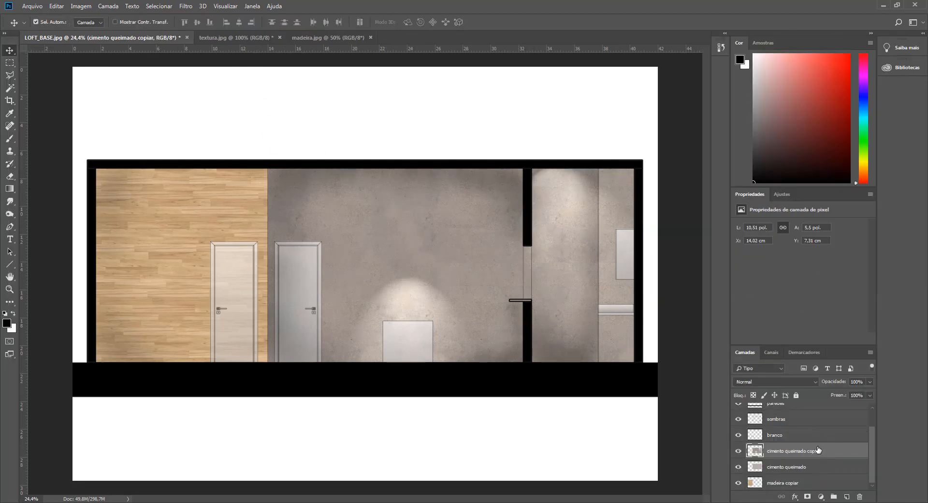
- Hide and show the "cimento queimado copiar" layer to compare the concrete walls with and without the spot lighting
left_click(739, 451)
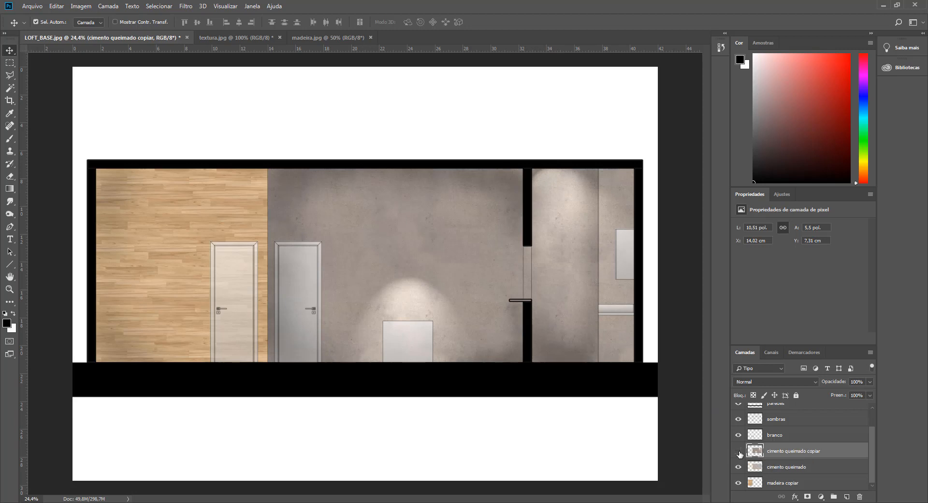
left_click(738, 451)
left_click(738, 451)
left_click(738, 451)
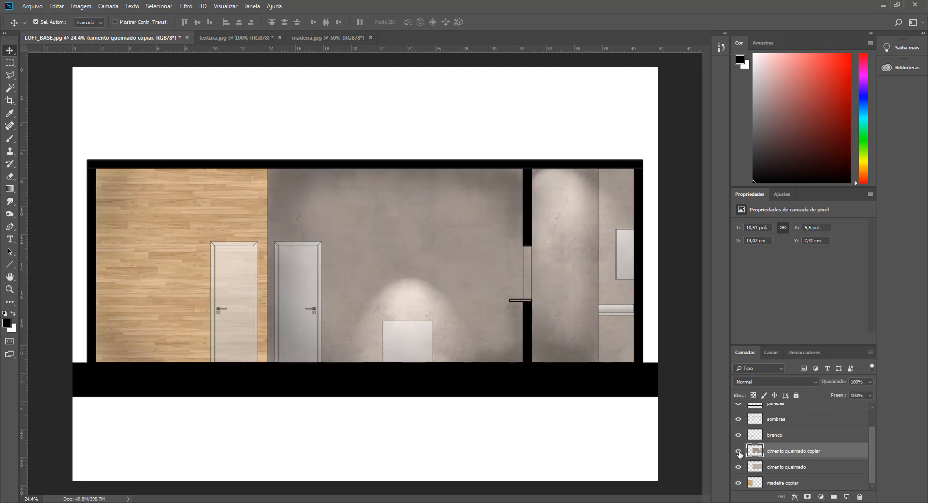